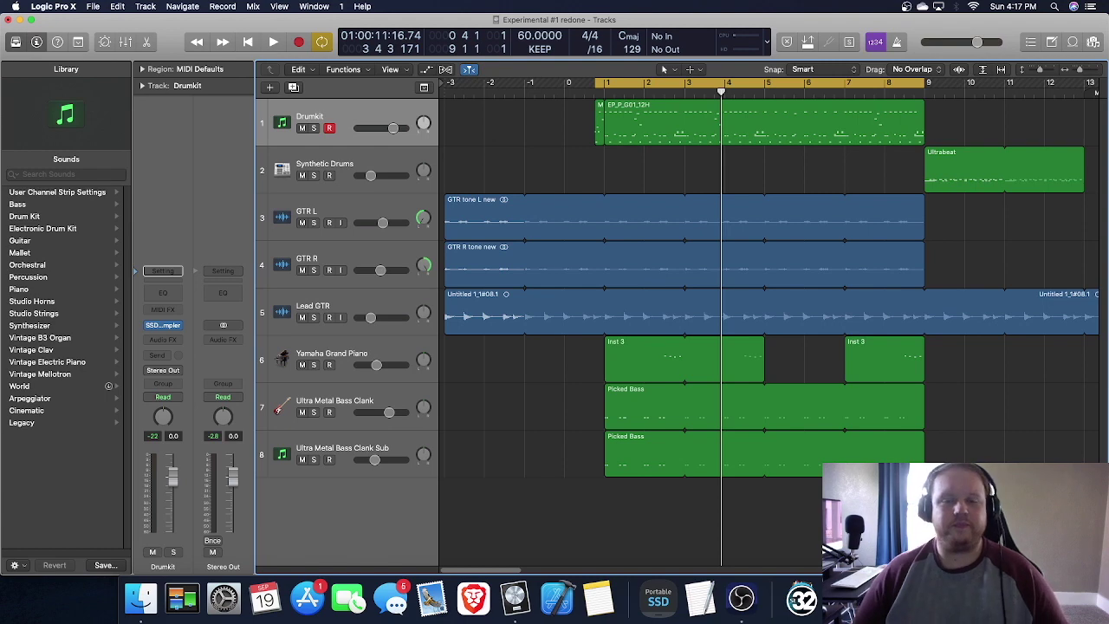
Create one new software instrument track below the Drumkit track
{"action": "key", "text": "Return"}
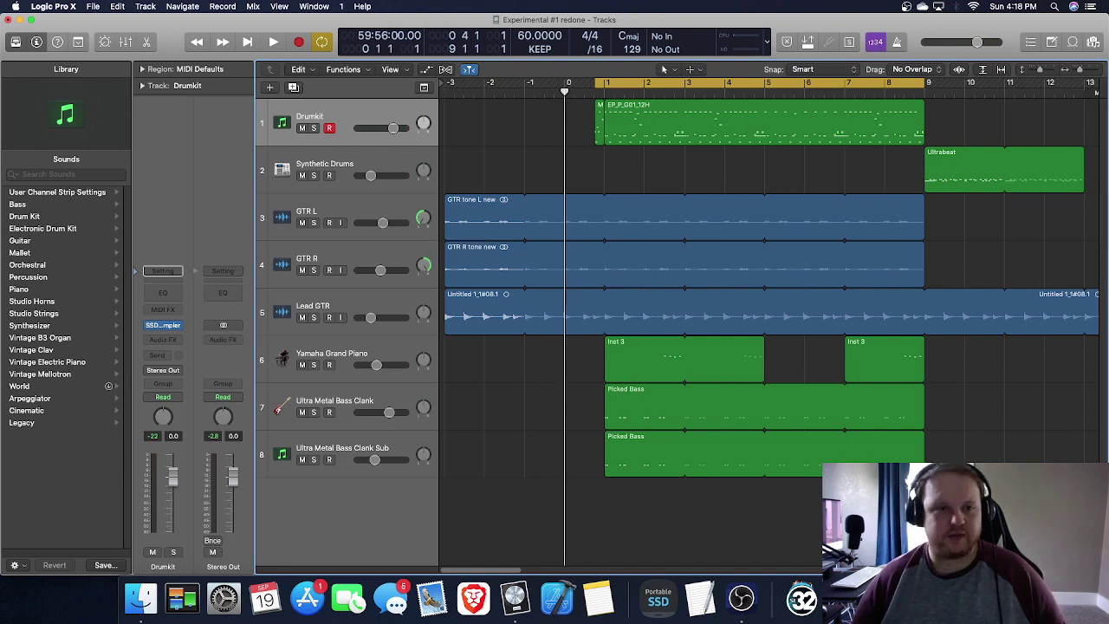
{"action": "key", "text": "alt+super+n"}
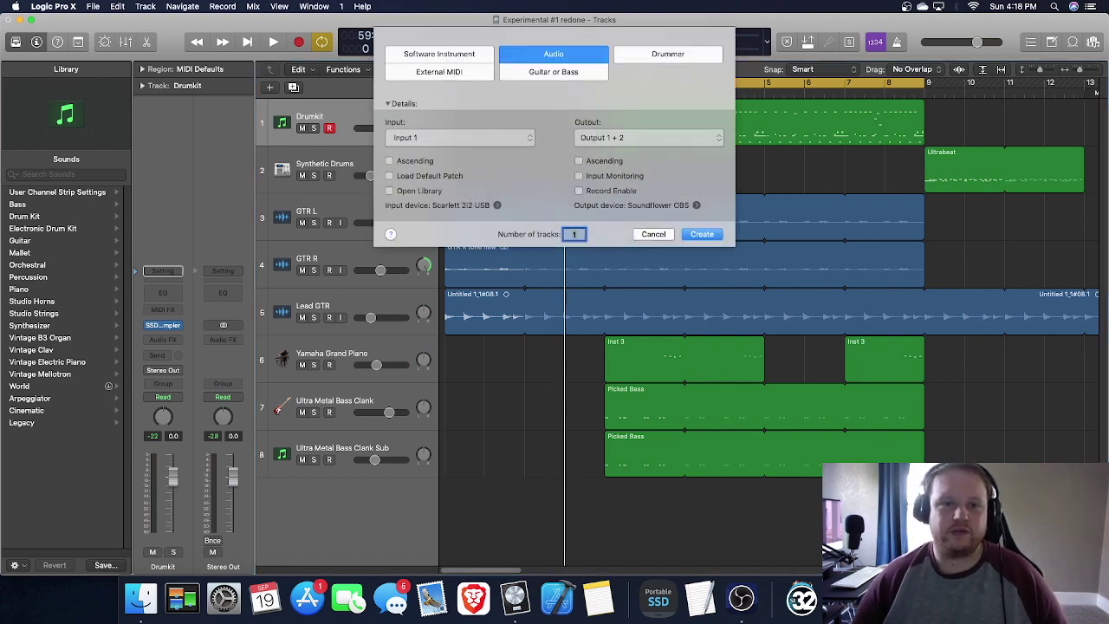
{"action": "left_click", "coordinate": [440, 55]}
{"action": "key", "text": "Return"}
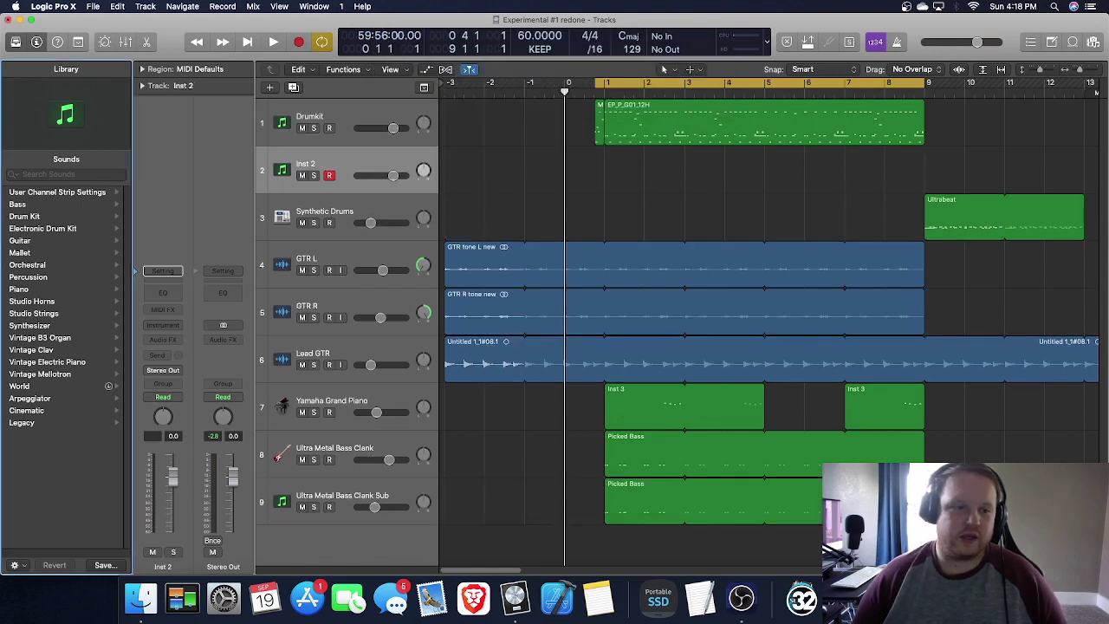
Insert Ultrabeat (Drum Synth) in Multi-Output format on the new track and move its window clear of the channel strip
{"action": "left_click", "coordinate": [163, 270]}
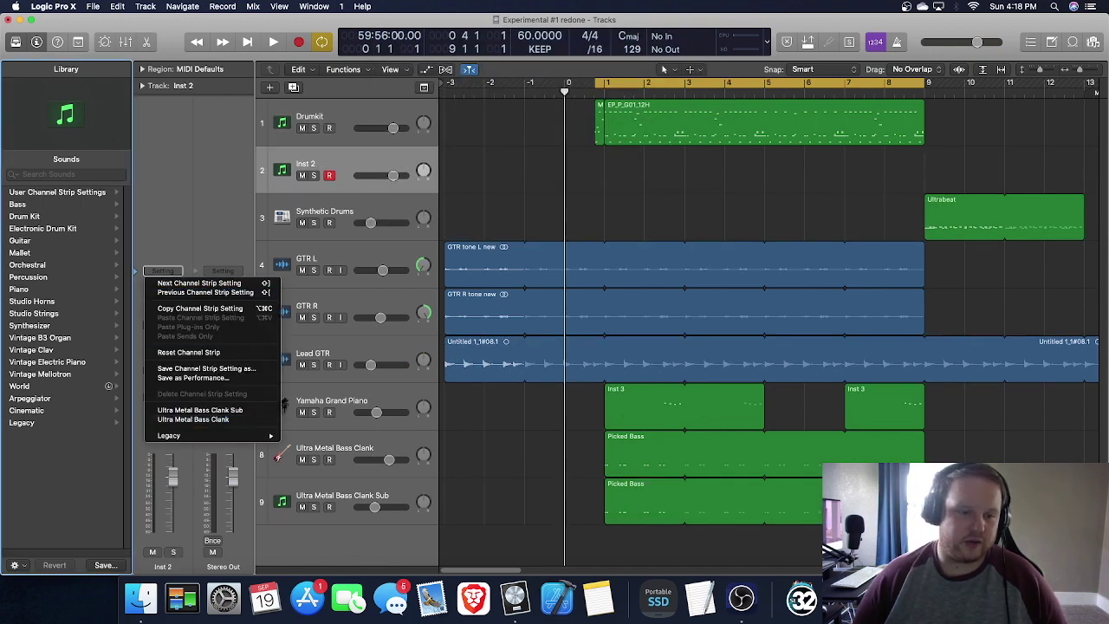
{"action": "key", "text": "Escape"}
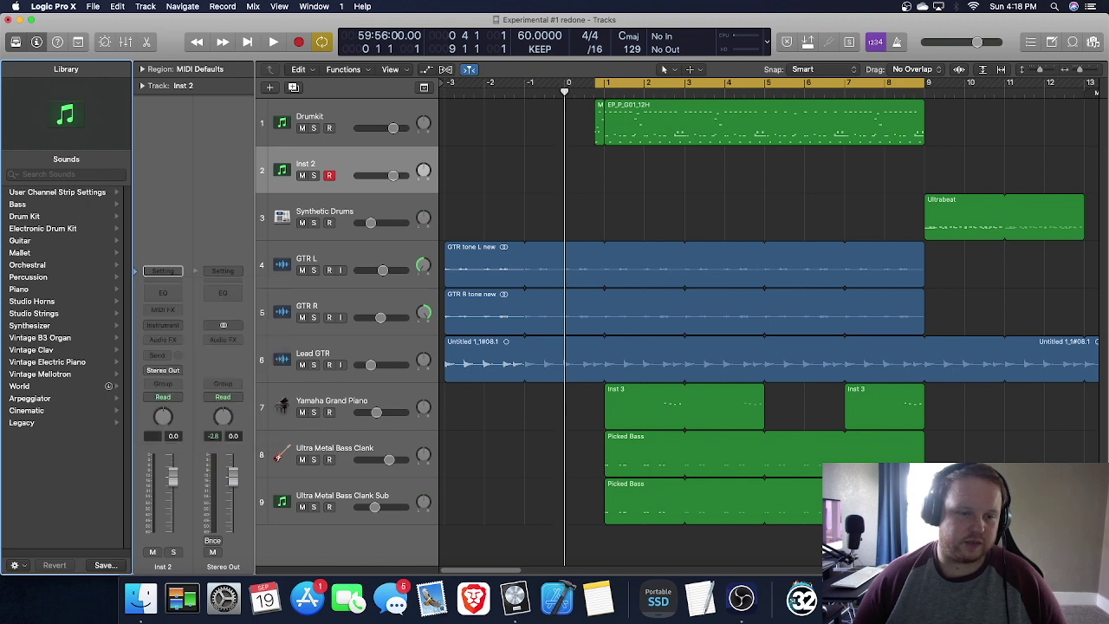
{"action": "left_click", "coordinate": [163, 326]}
{"action": "mouse_move", "coordinate": [199, 356]}
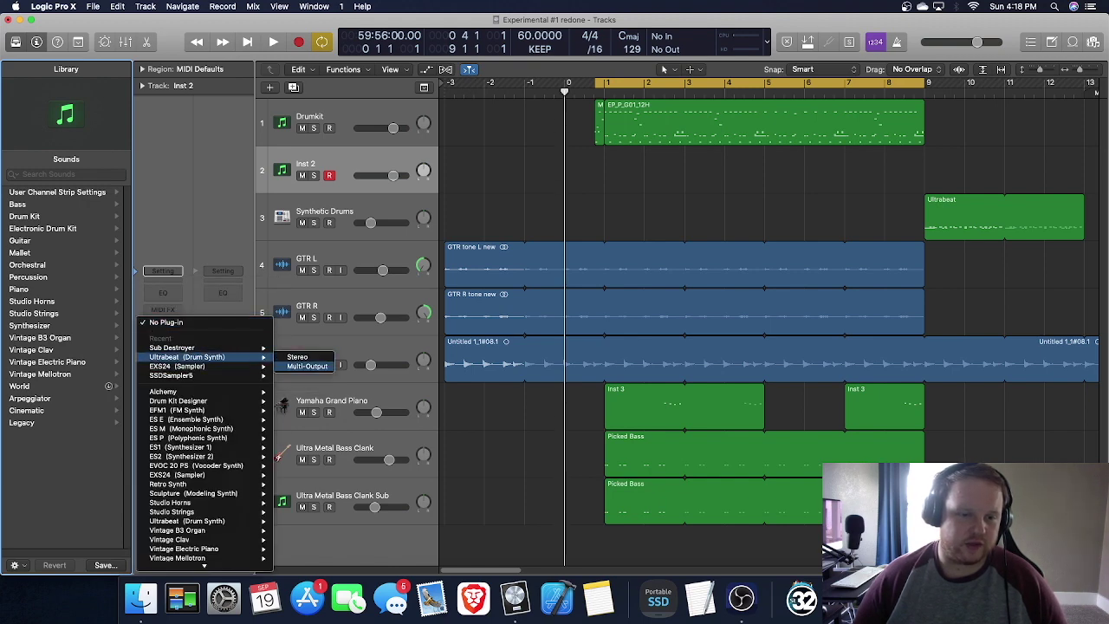
{"action": "left_click", "coordinate": [307, 366]}
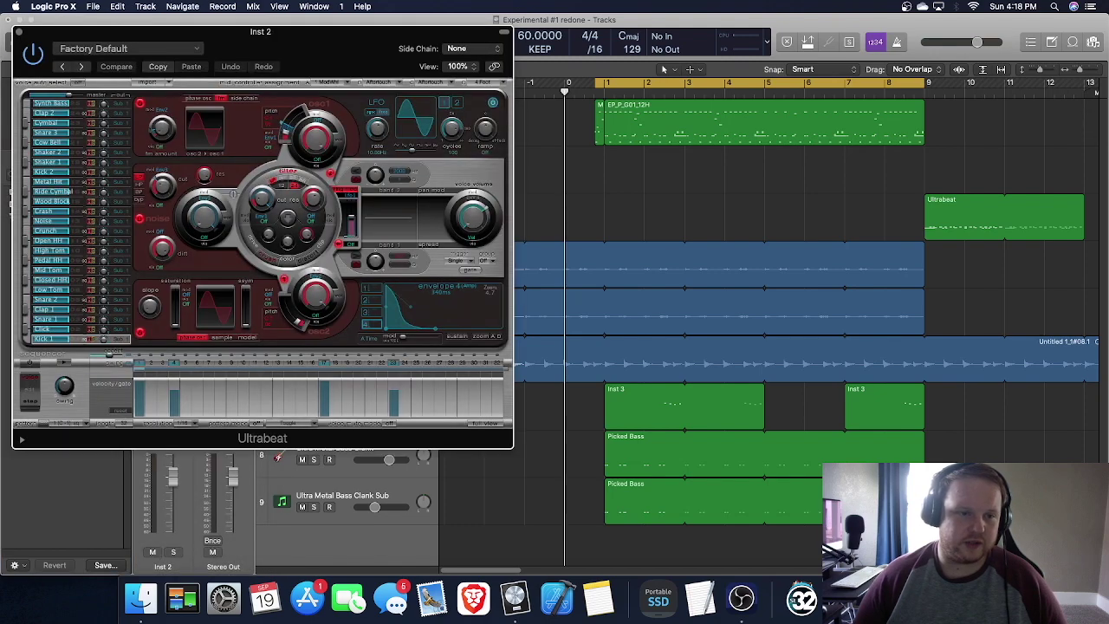
{"action": "left_click_drag", "start_coordinate": [347, 31], "coordinate": [691, 83]}
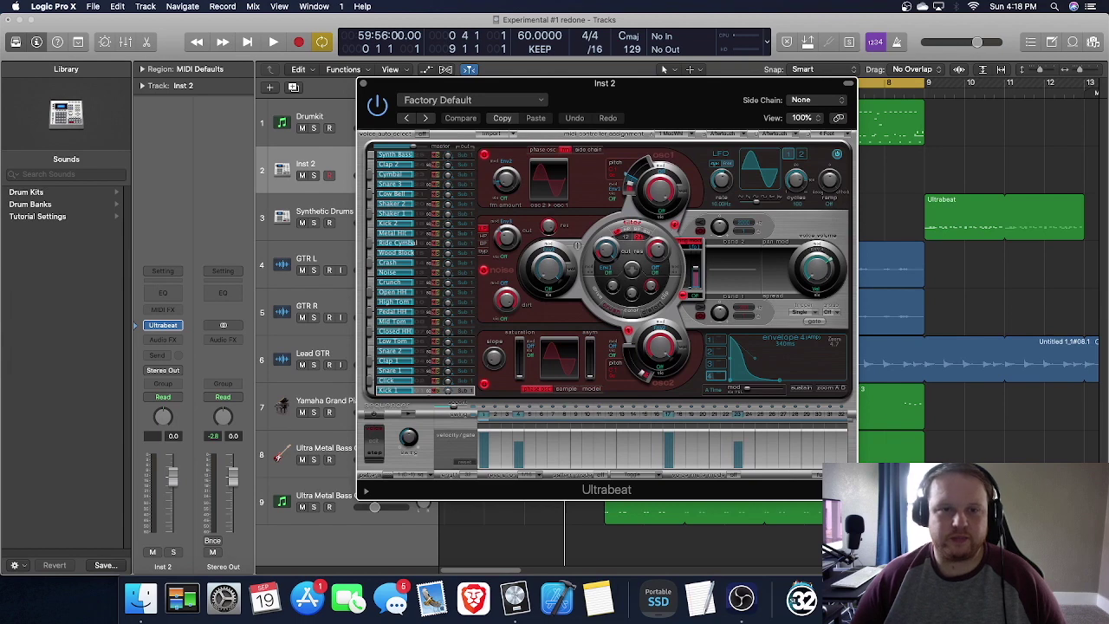
Load the Drag & Drop Samples drum kit in Ultrabeat
{"action": "left_click", "coordinate": [473, 100]}
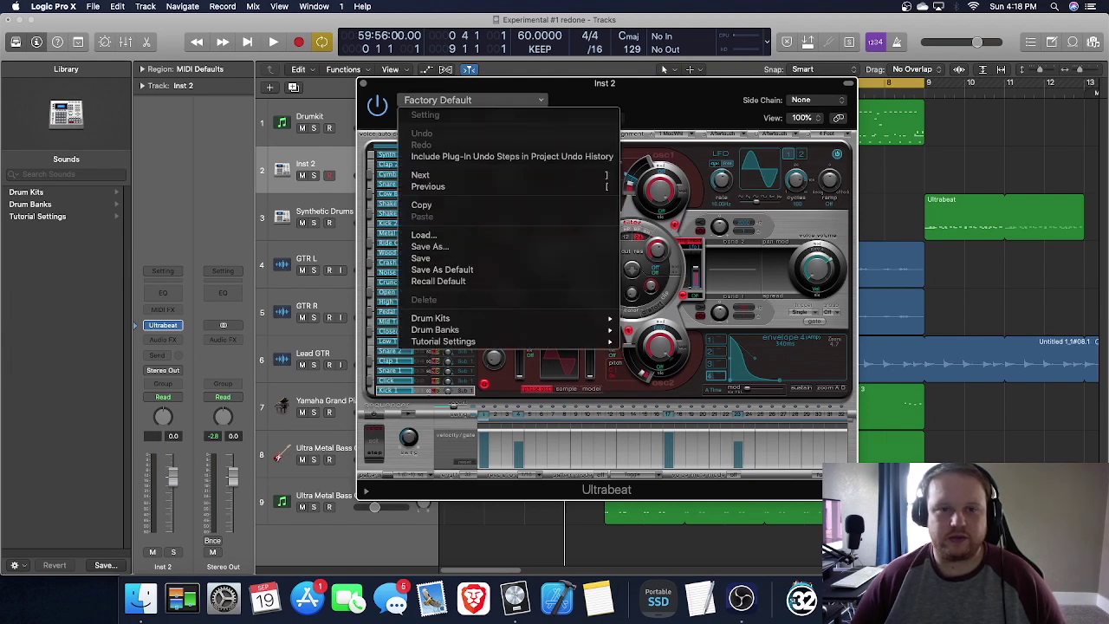
{"action": "mouse_move", "coordinate": [446, 330]}
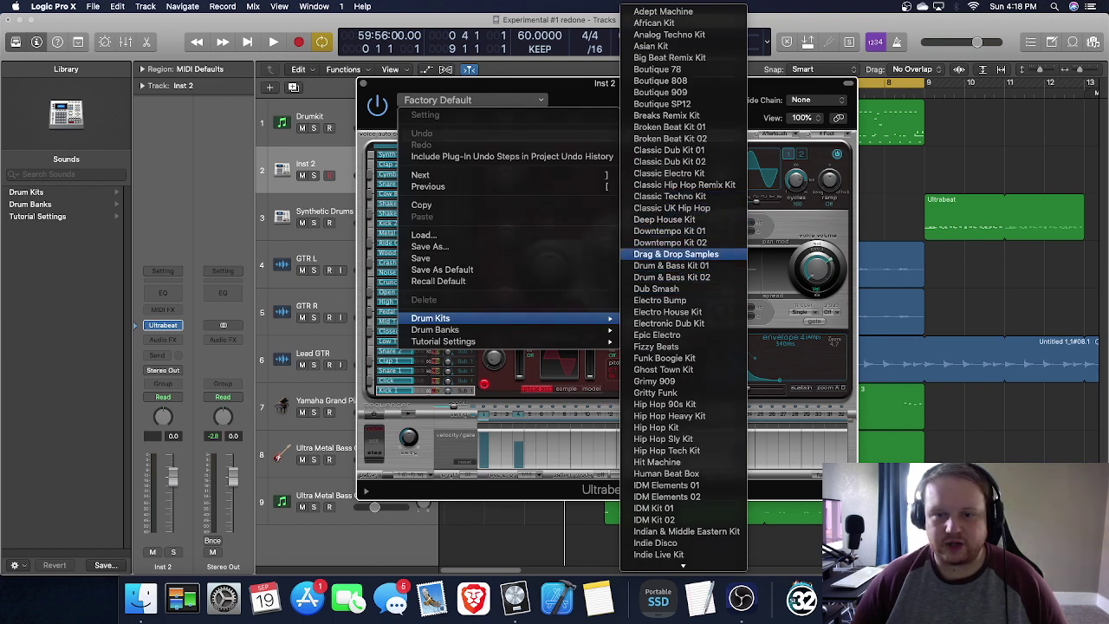
{"action": "left_click", "coordinate": [675, 254]}
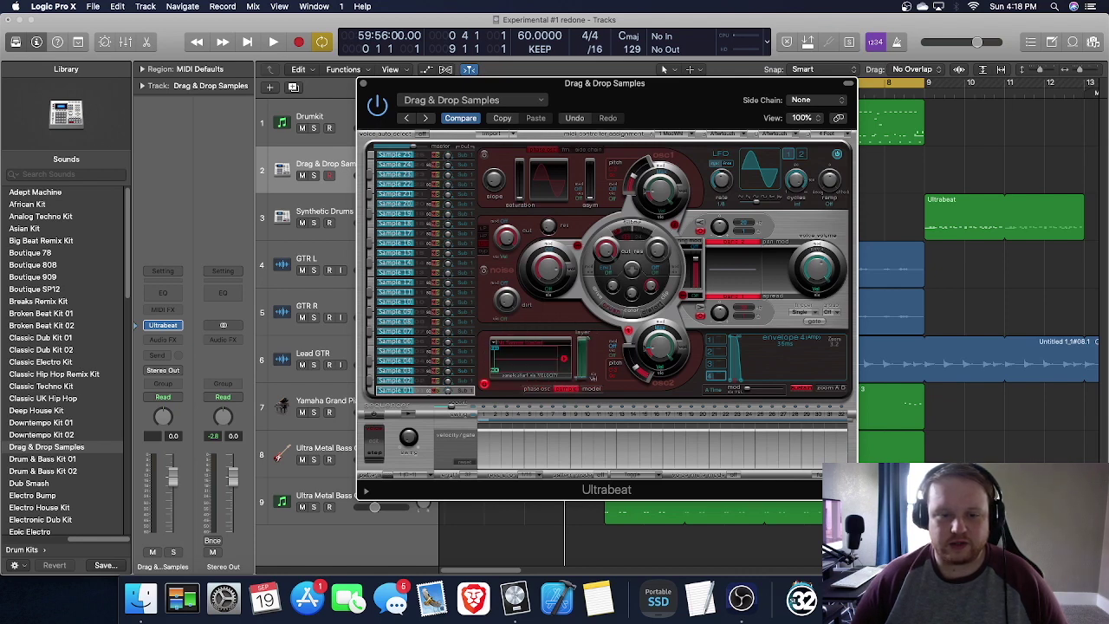
Start loading a sample for Sample 01 and browse from Documents to the snare samples folder in Chango Slaves Kit
{"action": "left_click", "coordinate": [530, 347]}
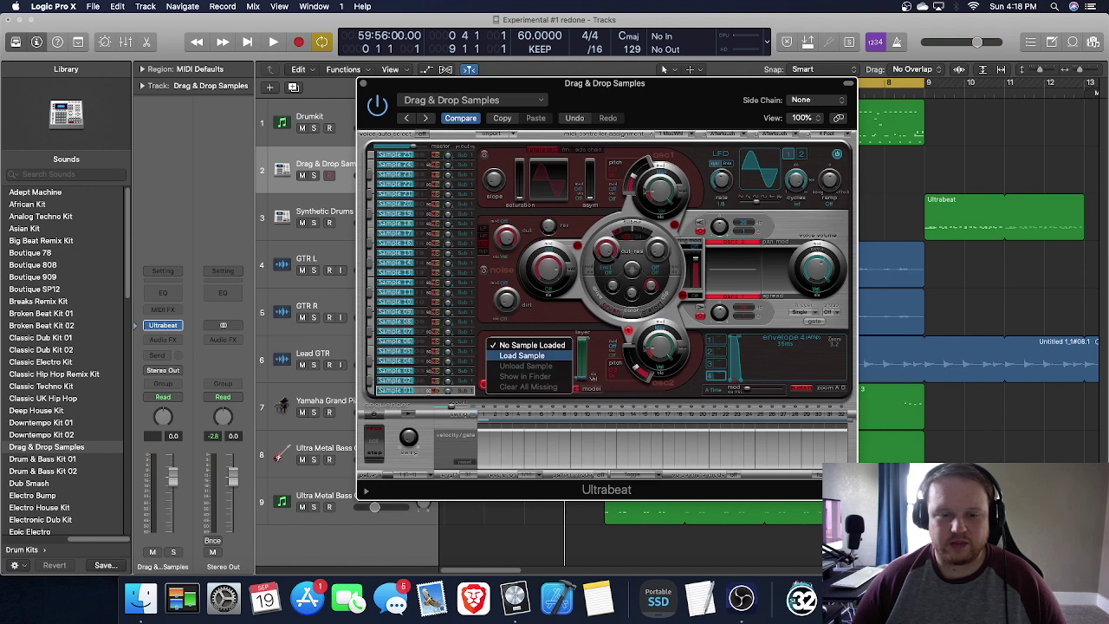
{"action": "left_click", "coordinate": [521, 356]}
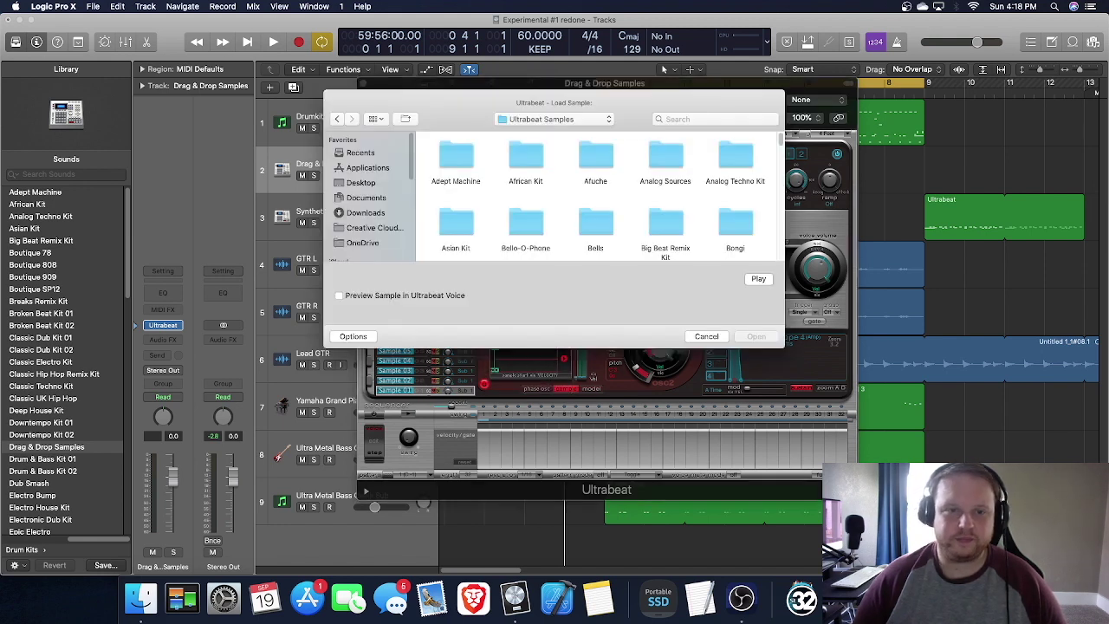
{"action": "left_click", "coordinate": [366, 198]}
{"action": "double_click", "coordinate": [455, 156]}
{"action": "scroll", "coordinate": [596, 196], "scroll_direction": "down", "scroll_amount": 1}
{"action": "scroll", "coordinate": [596, 196], "scroll_direction": "up", "scroll_amount": 1}
{"action": "double_click", "coordinate": [455, 156]}
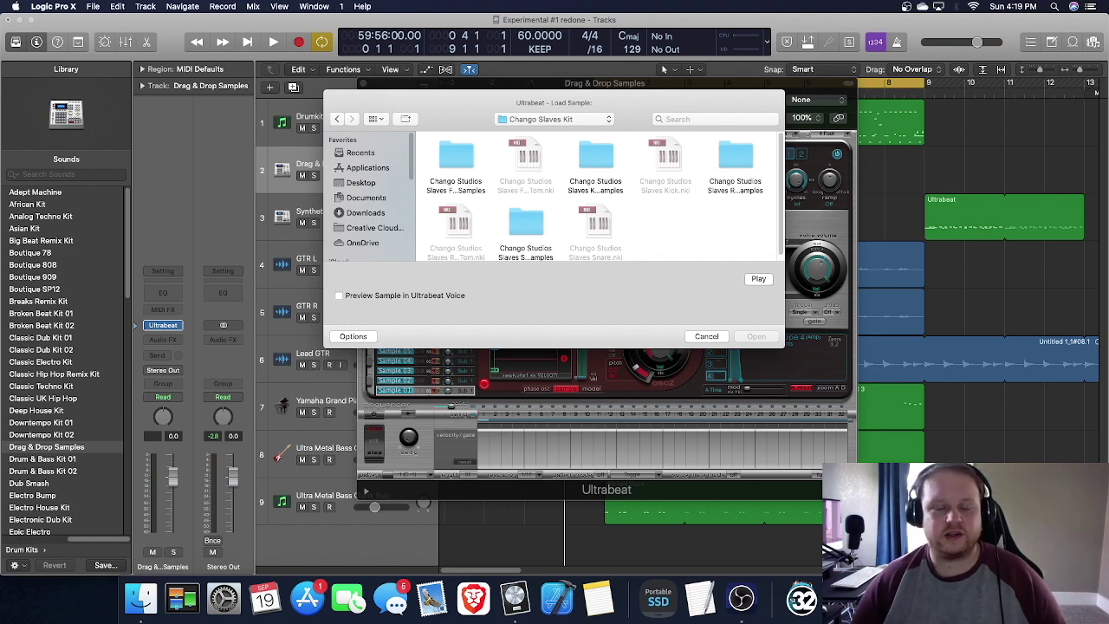
{"action": "double_click", "coordinate": [526, 225]}
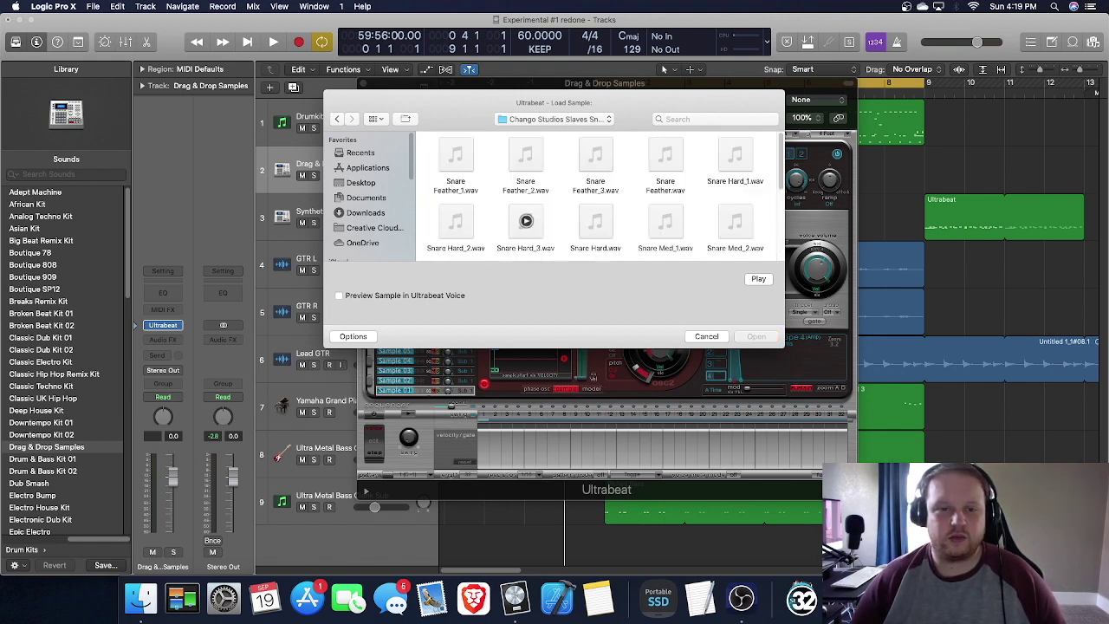
Preview Snare Hard_2.wav and load it into the Sample 01 voice
{"action": "left_click", "coordinate": [456, 223]}
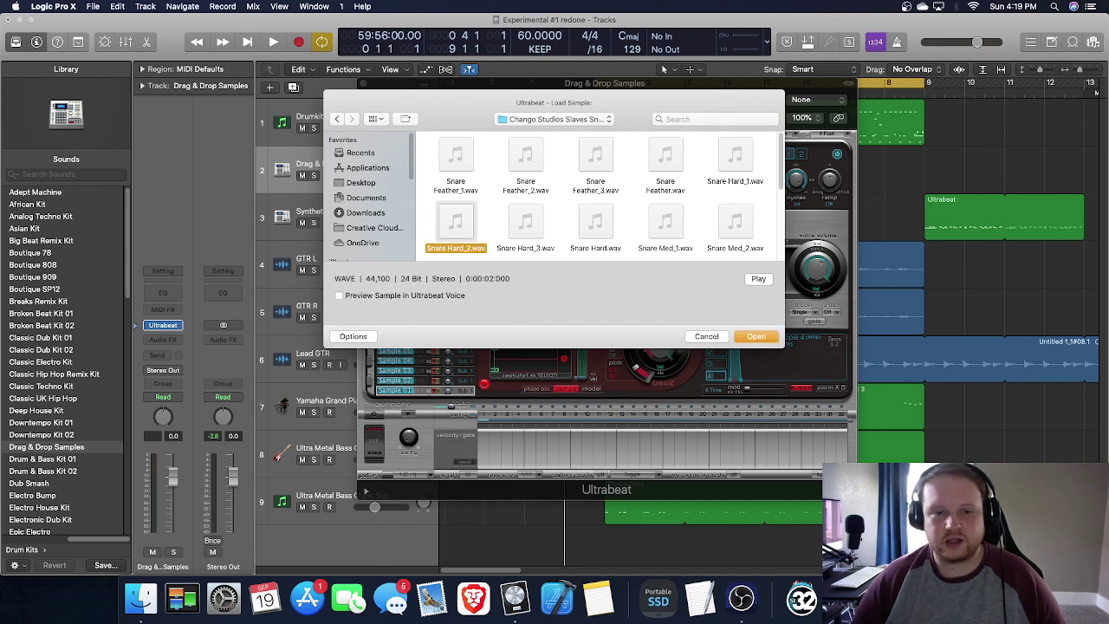
{"action": "left_click", "coordinate": [456, 221]}
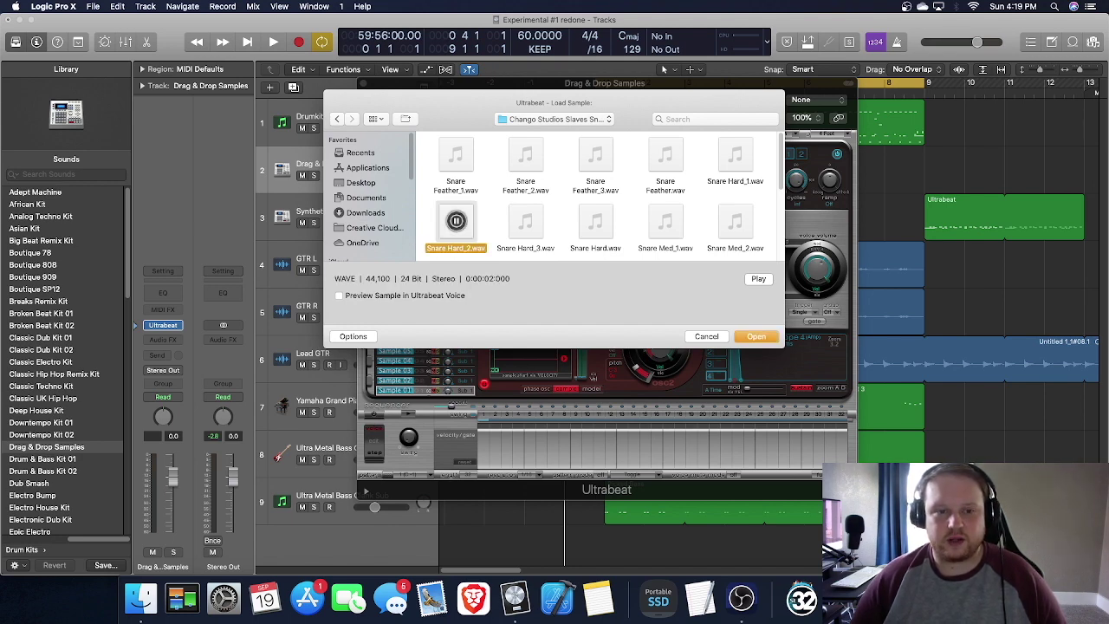
{"action": "left_click", "coordinate": [456, 221]}
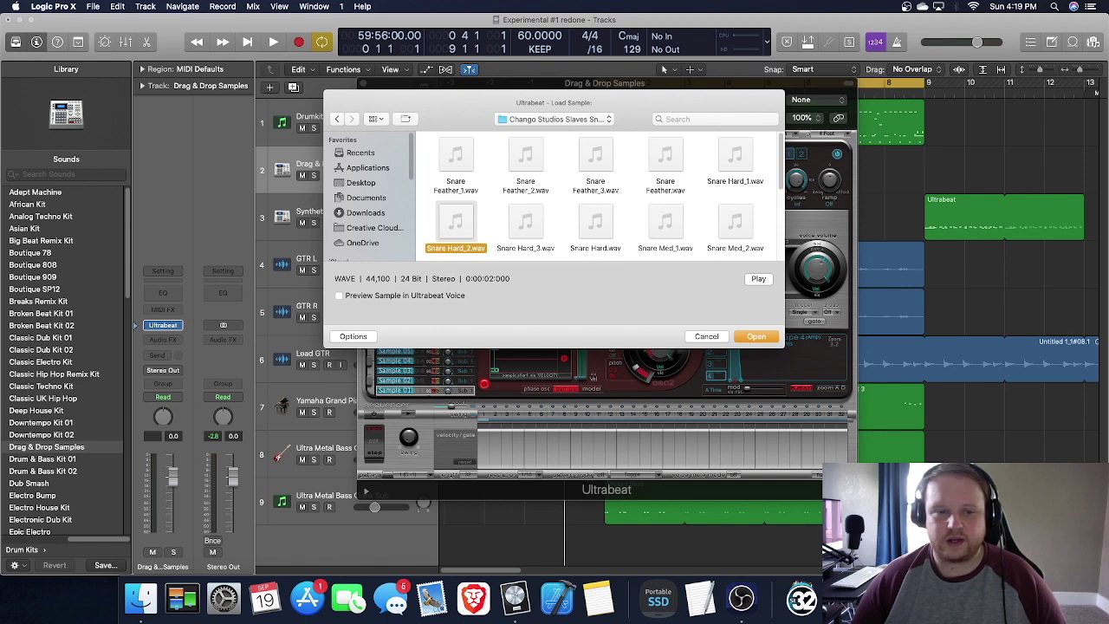
{"action": "left_click", "coordinate": [756, 336]}
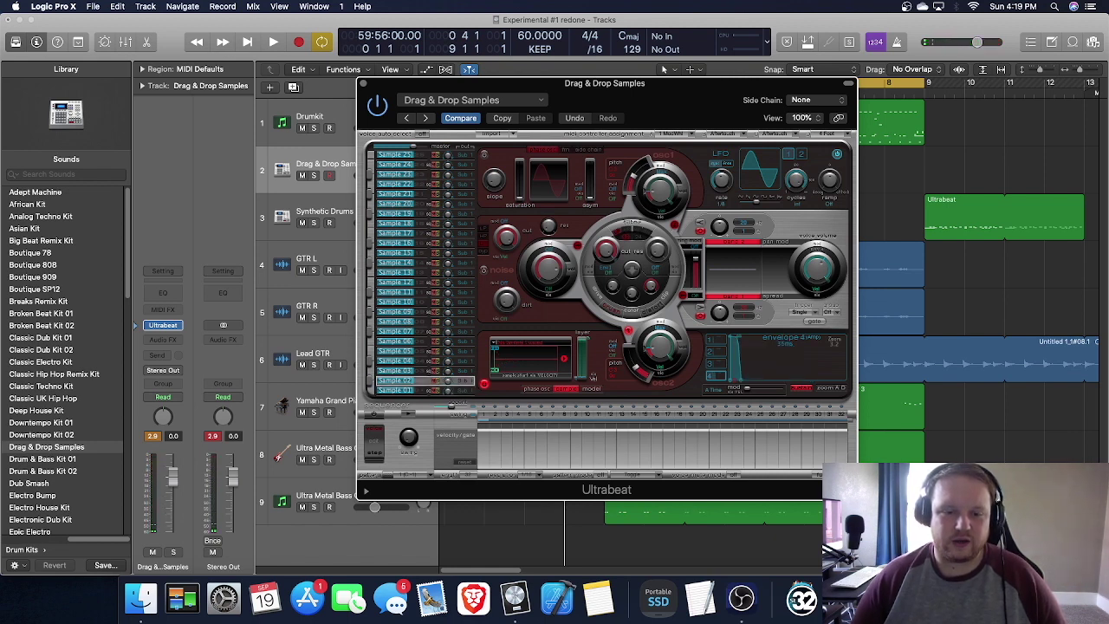
Preview Snare Hard.wav from the same folder and load it into the Sample 02 voice
{"action": "left_click", "coordinate": [511, 342]}
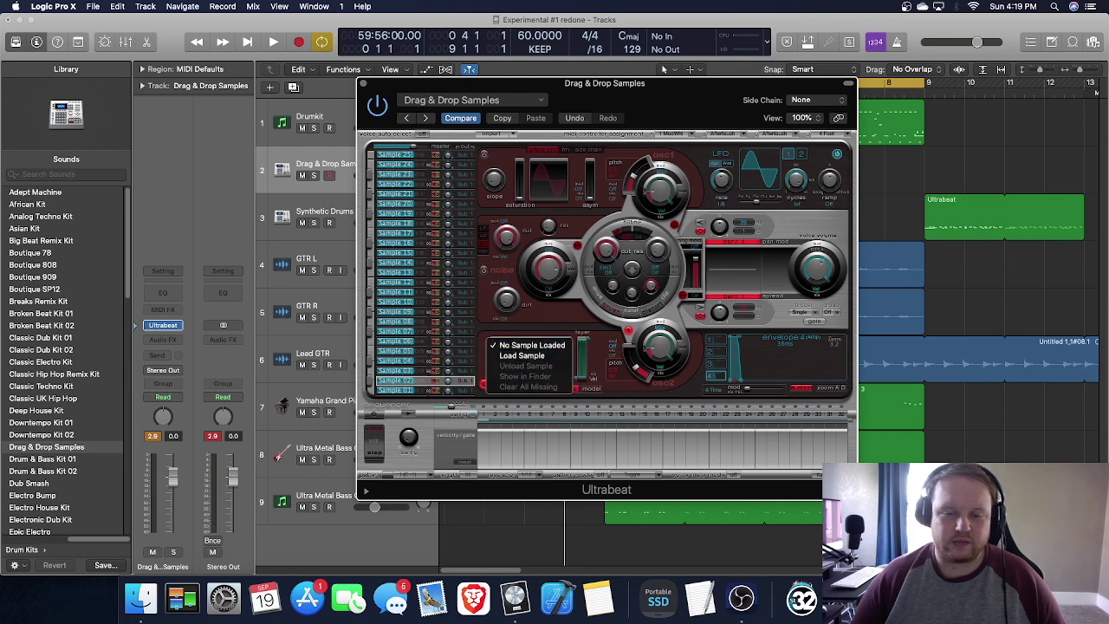
{"action": "left_click", "coordinate": [523, 355]}
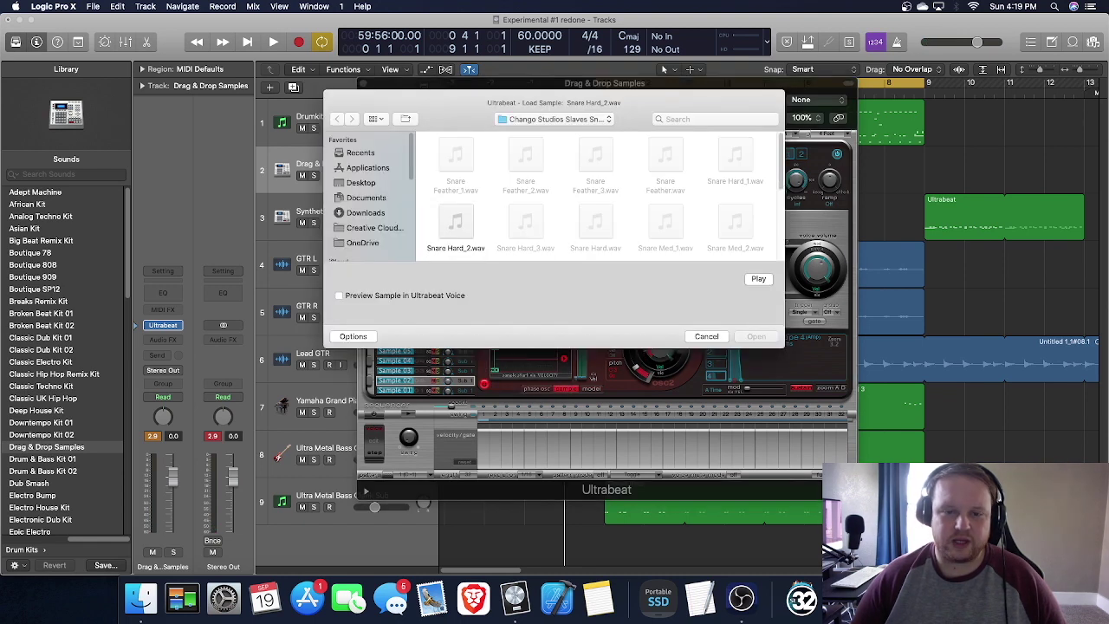
{"action": "scroll", "coordinate": [594, 225], "scroll_direction": "down", "scroll_amount": 3}
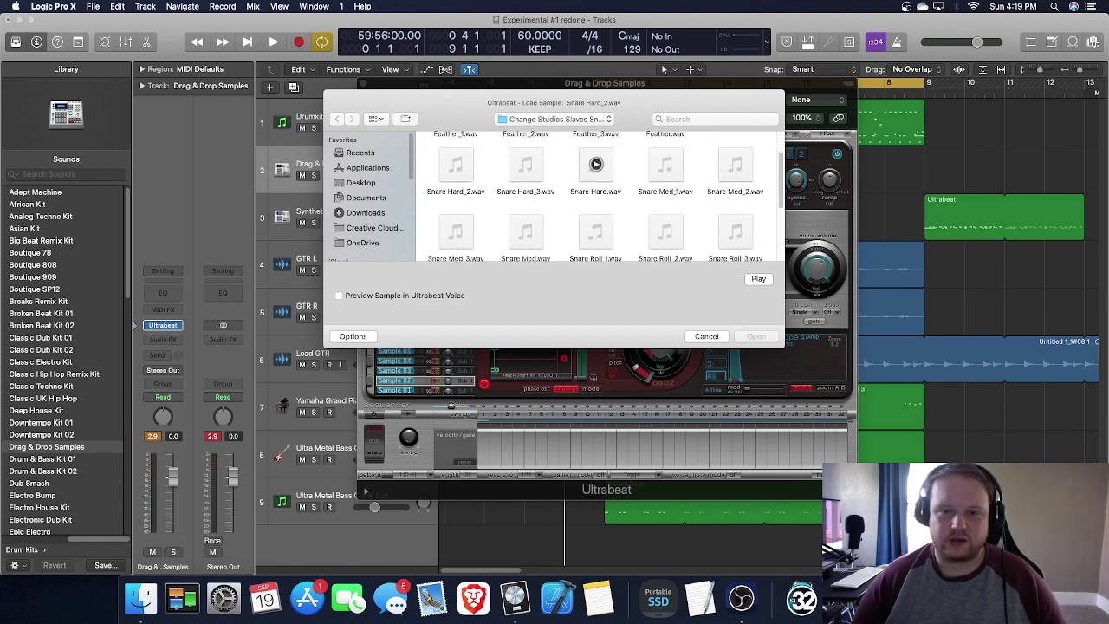
{"action": "left_click", "coordinate": [596, 164]}
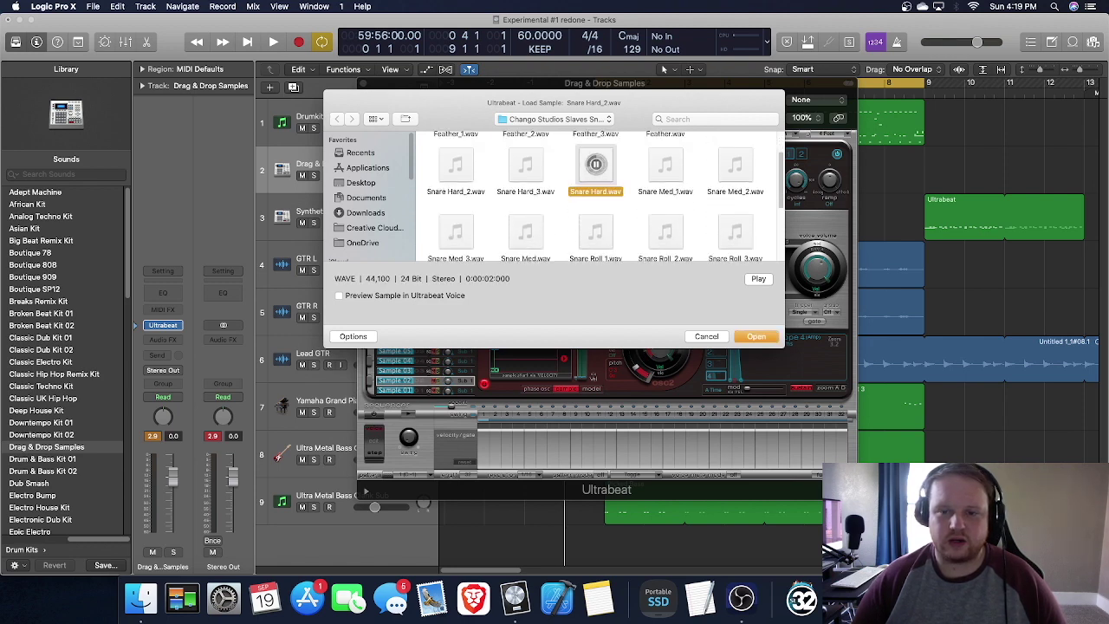
{"action": "left_click", "coordinate": [756, 336]}
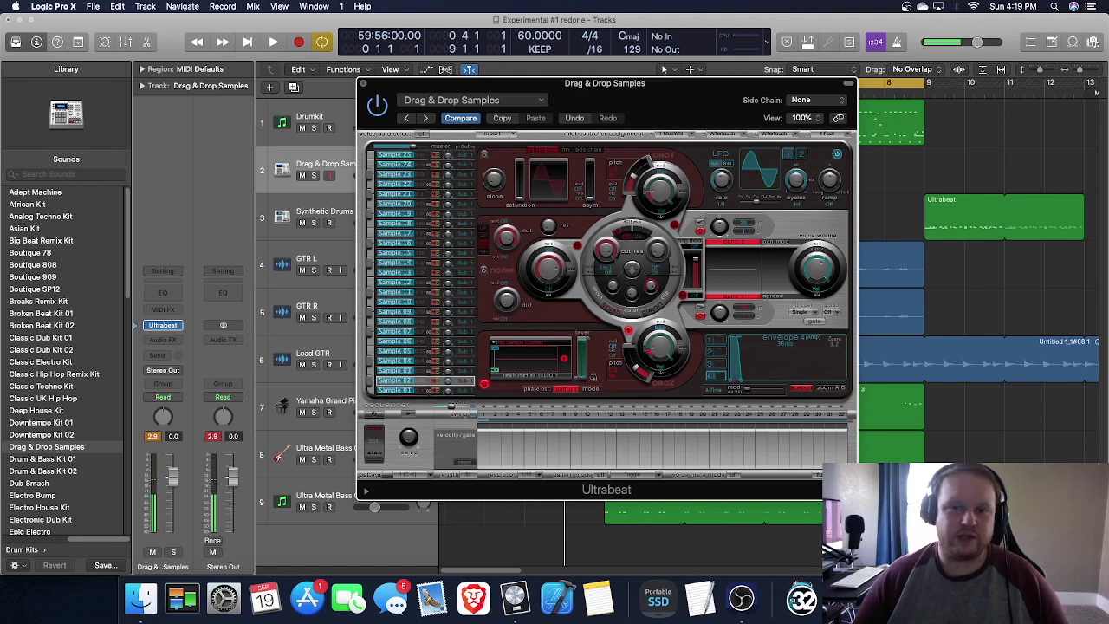
Close the Ultrabeat window and rename the Drag & Drop Samples track to Slaves Snare
{"action": "left_click", "coordinate": [362, 83]}
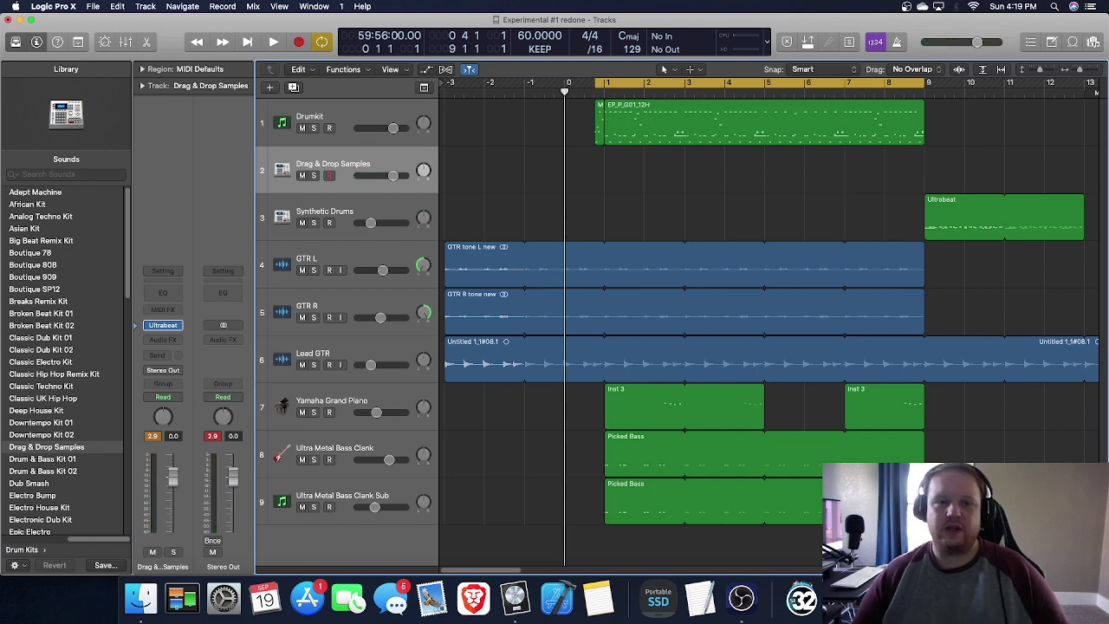
{"action": "double_click", "coordinate": [333, 164]}
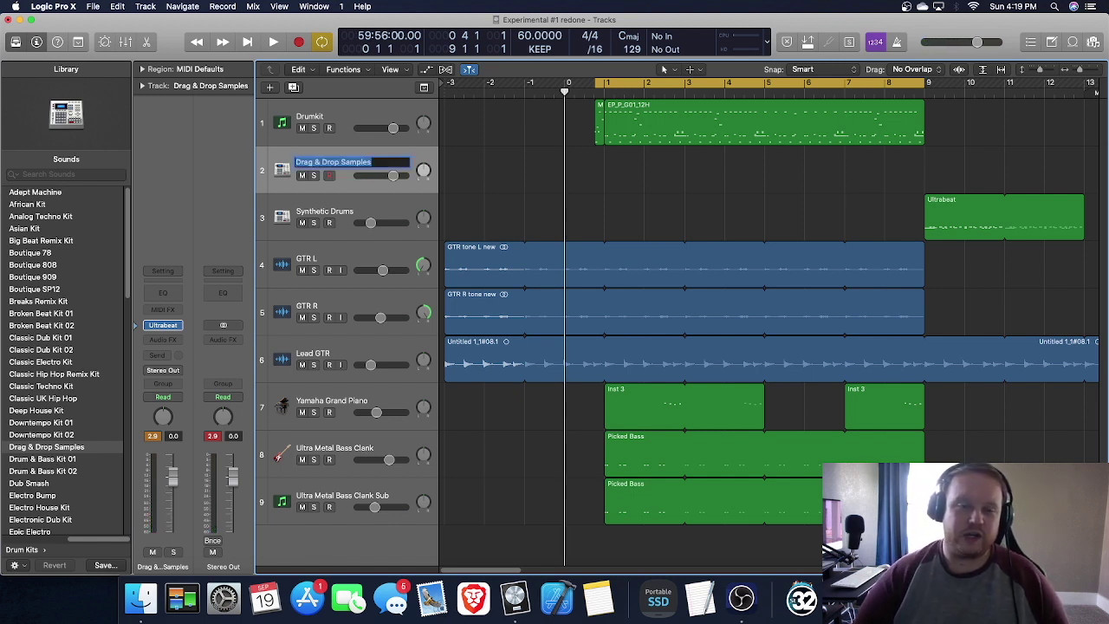
{"action": "type", "text": "Slaves Snare"}
{"action": "key", "text": "Return"}
Copy the EP_P_G01_12H region from Drumkit to the Slaves Snare track at bar 1 and open it in the Piano Roll
{"action": "key", "text": "Up"}
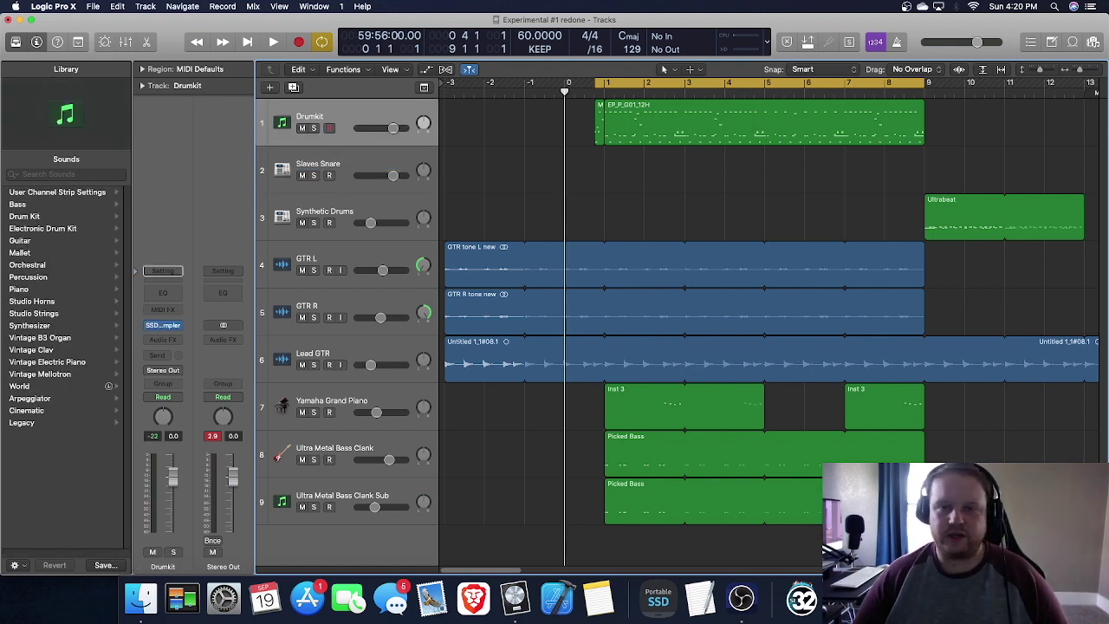
{"action": "left_click", "coordinate": [764, 123]}
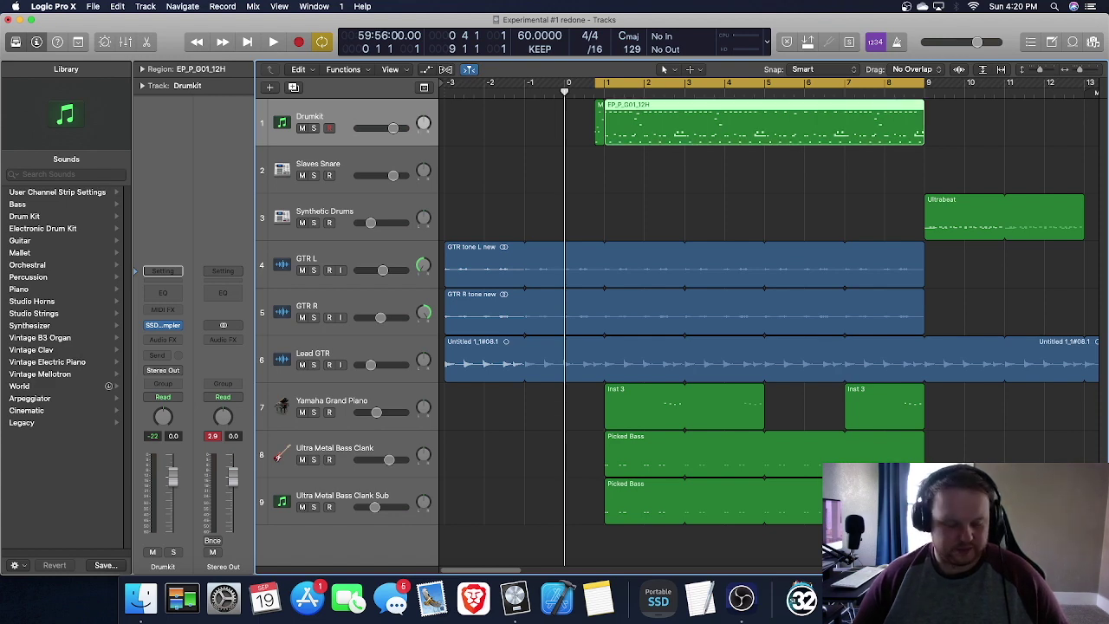
{"action": "key", "text": "Return"}
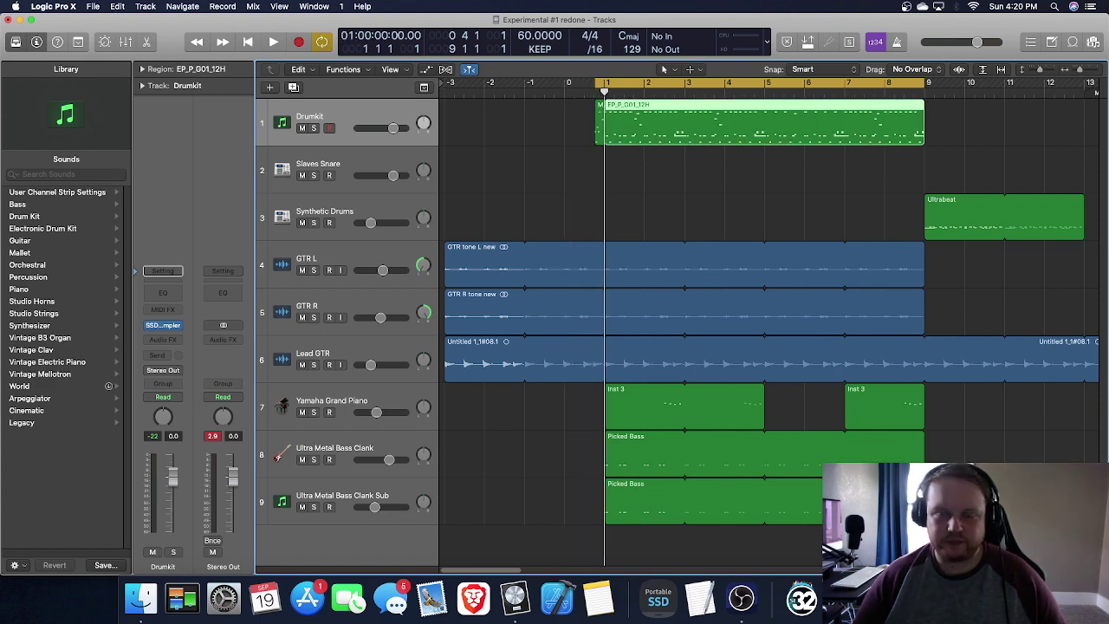
{"action": "left_click", "coordinate": [996, 123]}
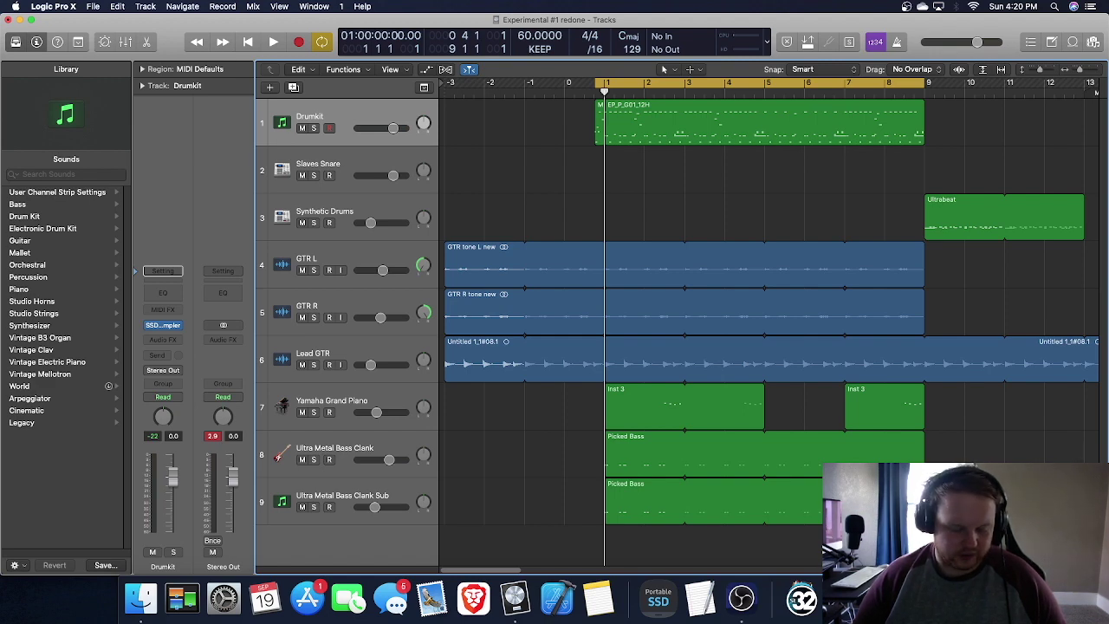
{"action": "left_click", "coordinate": [338, 164]}
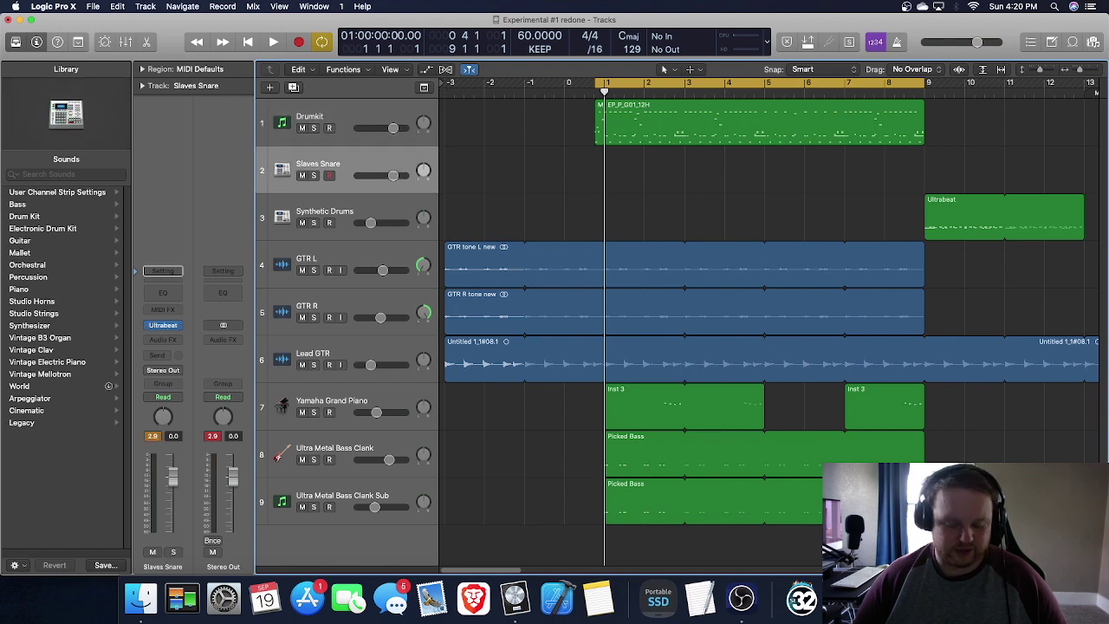
{"action": "key", "text": "super+v"}
{"action": "key", "text": "p"}
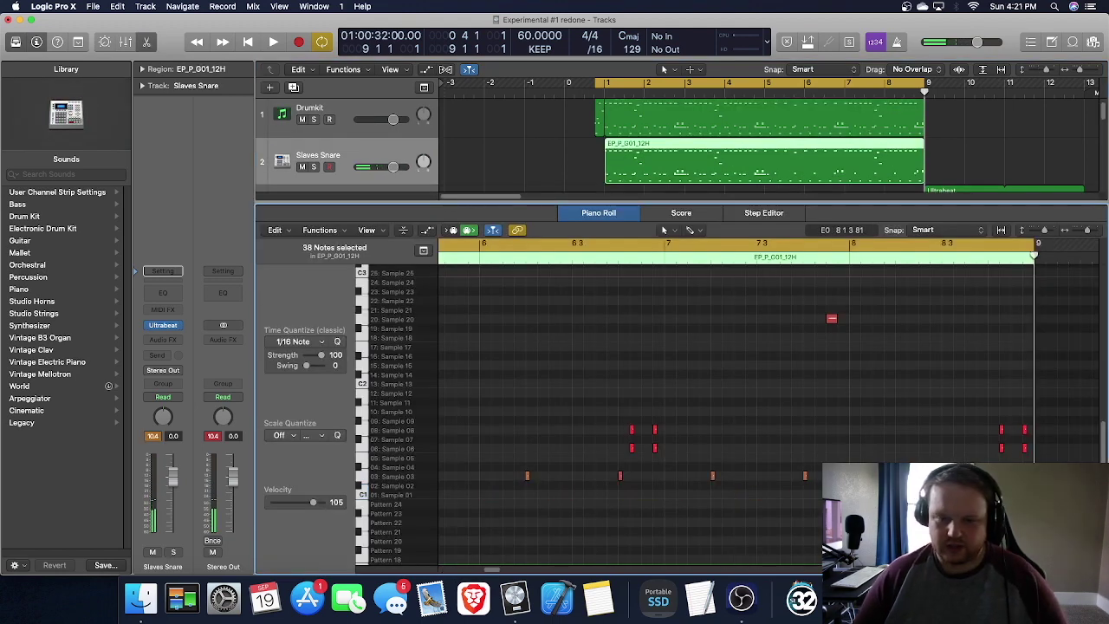
Reduce the copied EP_P_G01_12H region to its Sample 03 notes, check them back to bar 1 and clear the note selection
{"action": "scroll", "coordinate": [876, 566], "scroll_direction": "left", "scroll_amount": 6}
{"action": "scroll", "coordinate": [877, 565], "scroll_direction": "right", "scroll_amount": 6}
{"action": "scroll", "coordinate": [877, 566], "scroll_direction": "left", "scroll_amount": 8}
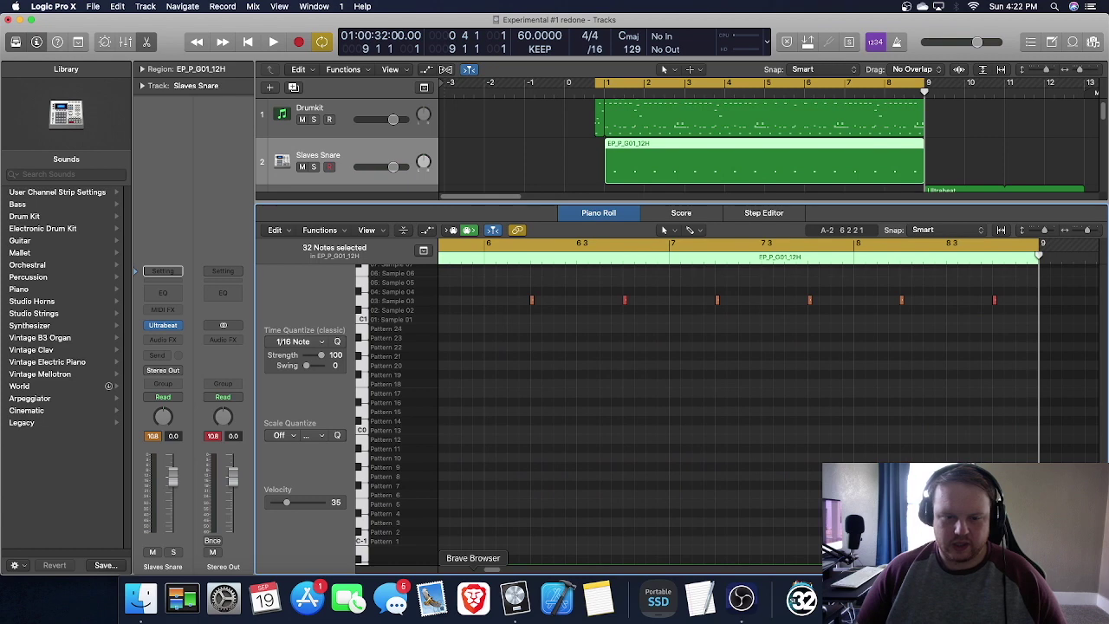
{"action": "left_click_drag", "start_coordinate": [491, 569], "coordinate": [463, 569]}
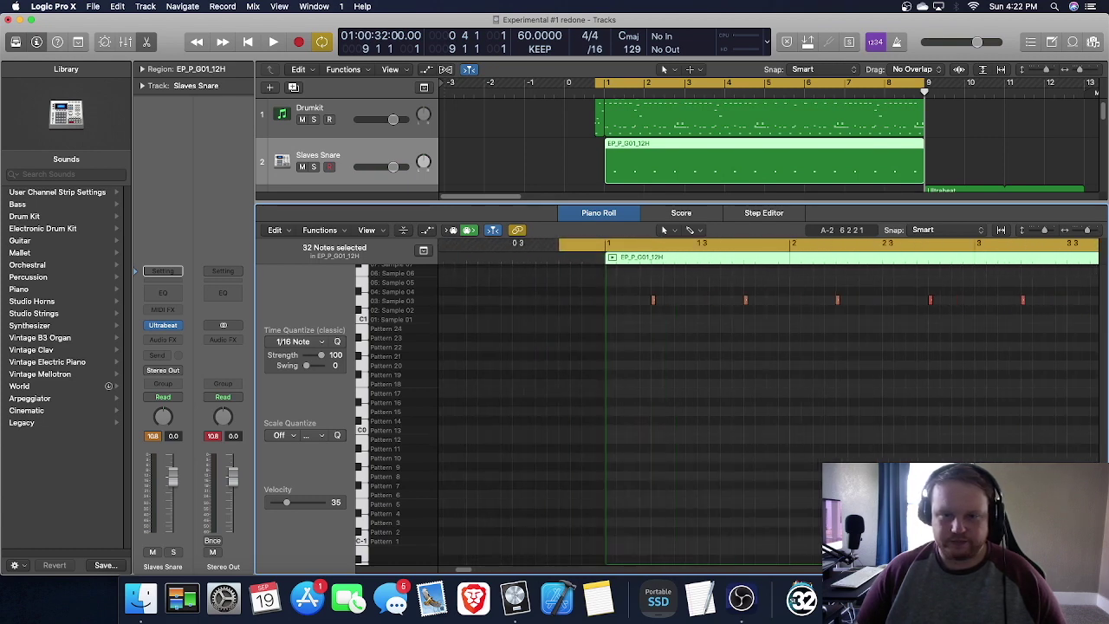
{"action": "left_click", "coordinate": [653, 448]}
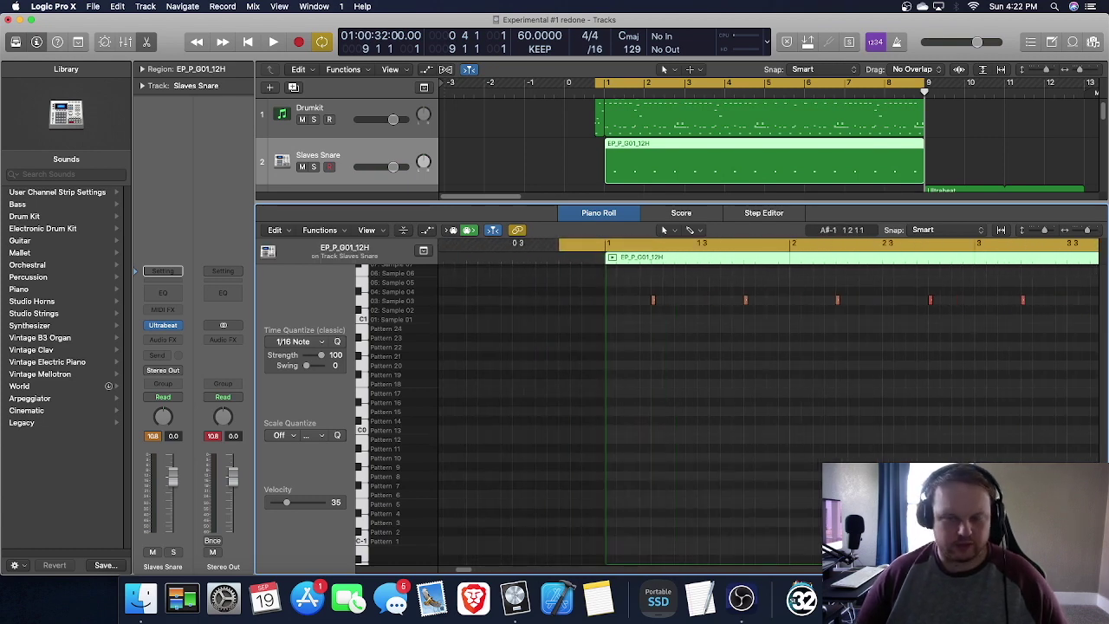
Move all the copied snare notes to the Sample 01 pitch, close the Piano Roll and deselect the region
{"action": "key", "text": "super+a"}
{"action": "left_click_drag", "start_coordinate": [653, 301], "coordinate": [655, 320]}
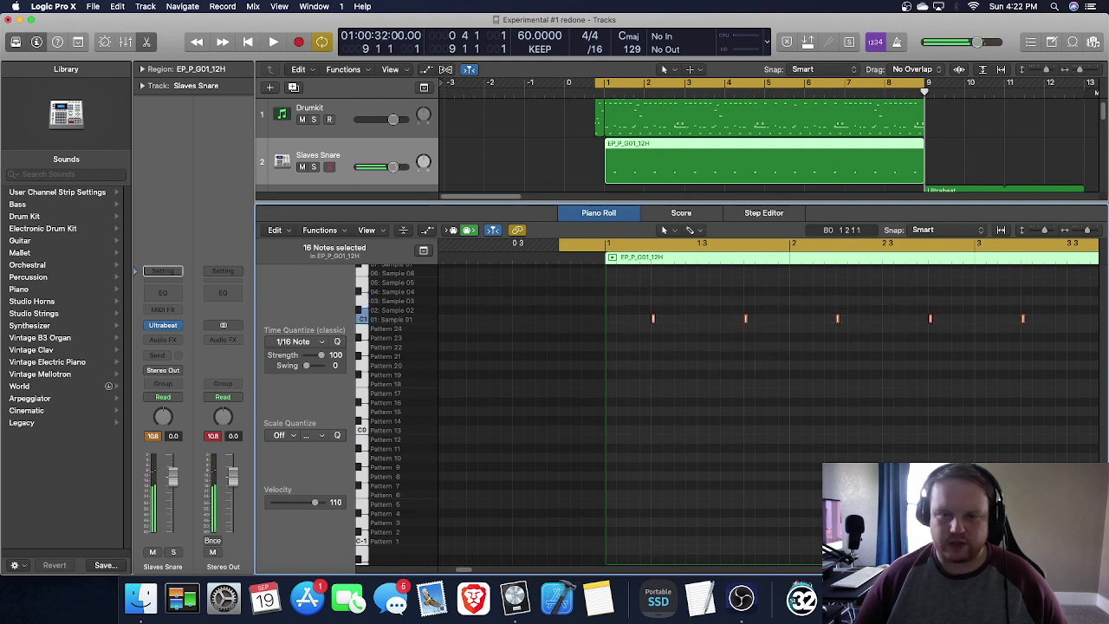
{"action": "left_click", "coordinate": [653, 319]}
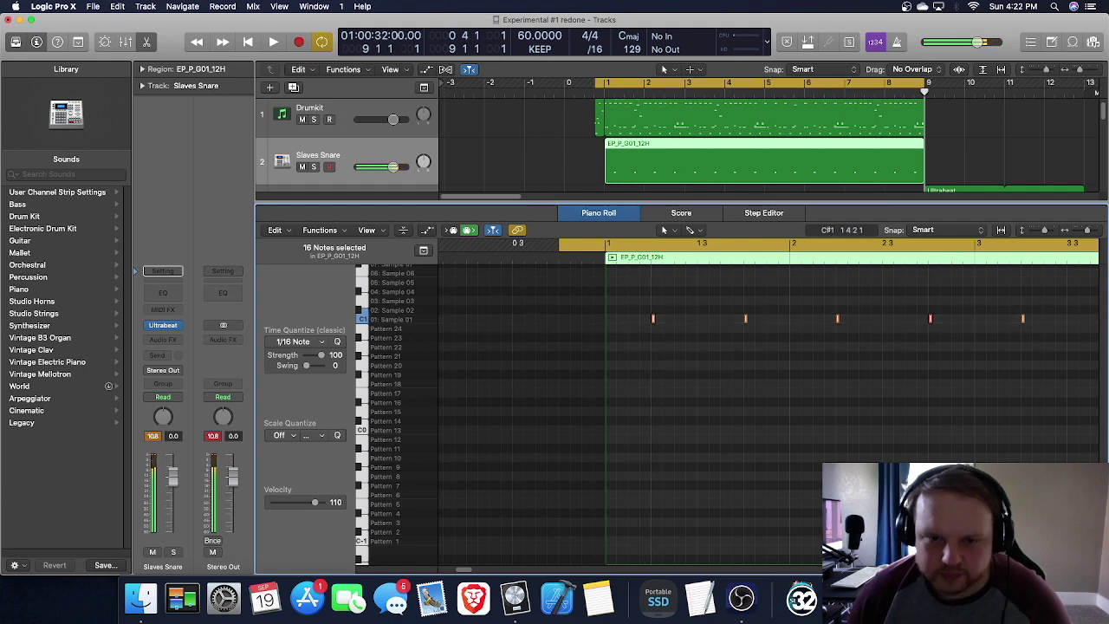
{"action": "key", "text": "p"}
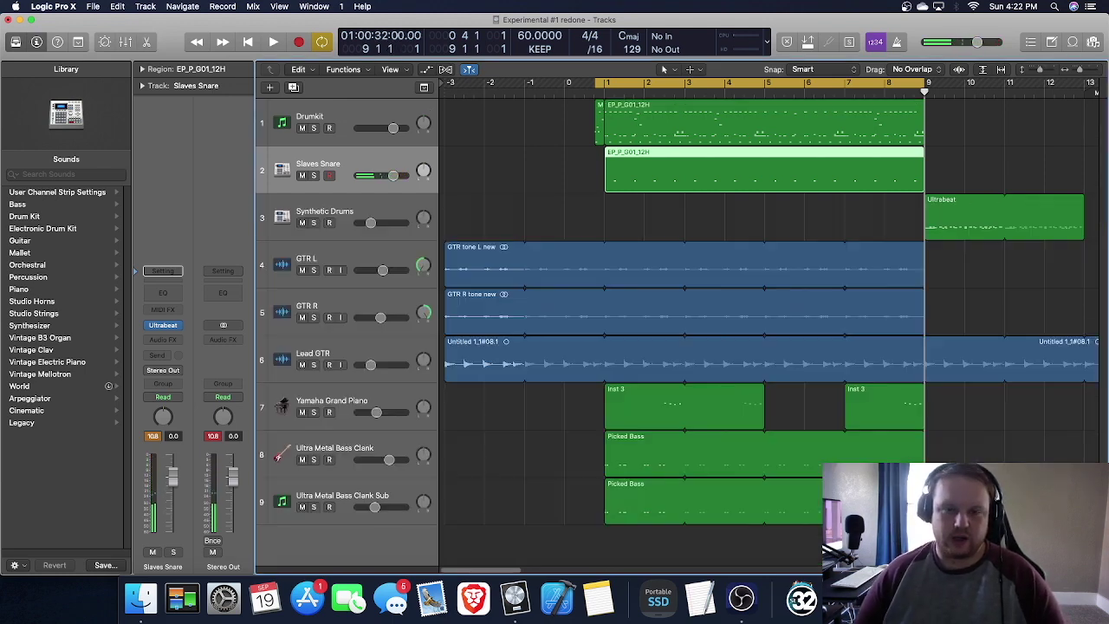
{"action": "key", "text": "alt+shift+d"}
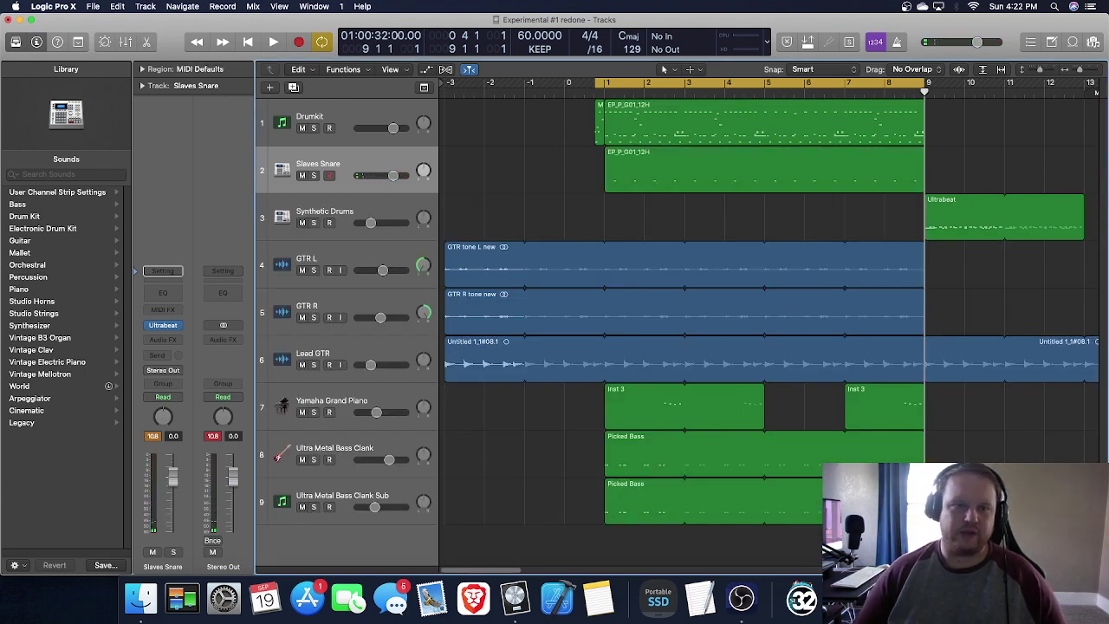
Mute Slaves Snare, show the Mixer, solo all channels from Drumkit to Cymbals and play the original drums
{"action": "key", "text": "ctrl+m"}
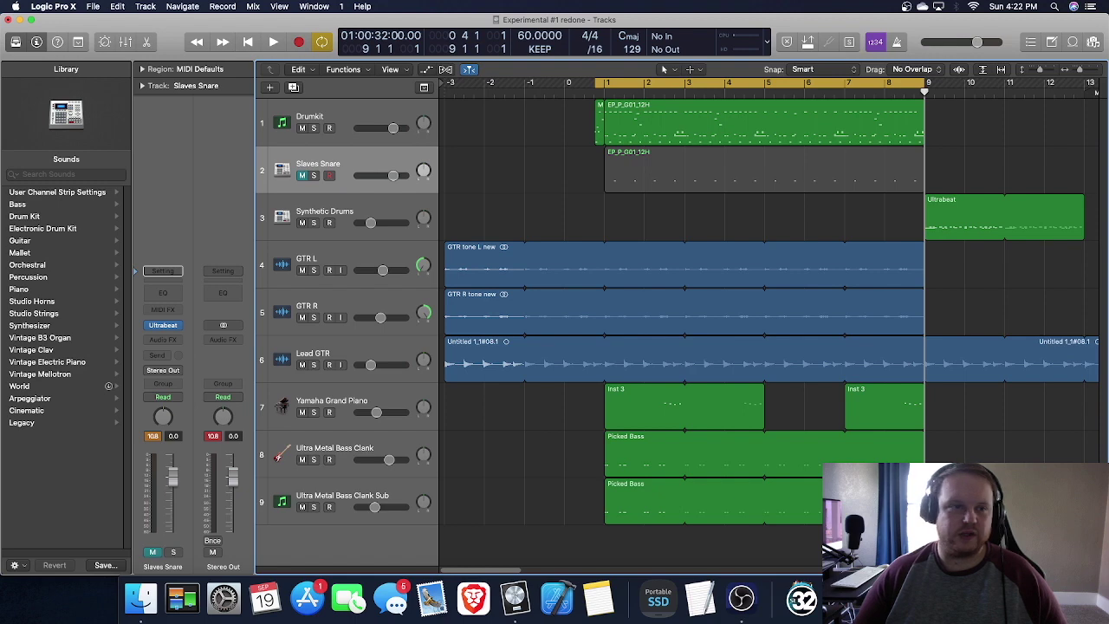
{"action": "key", "text": "x"}
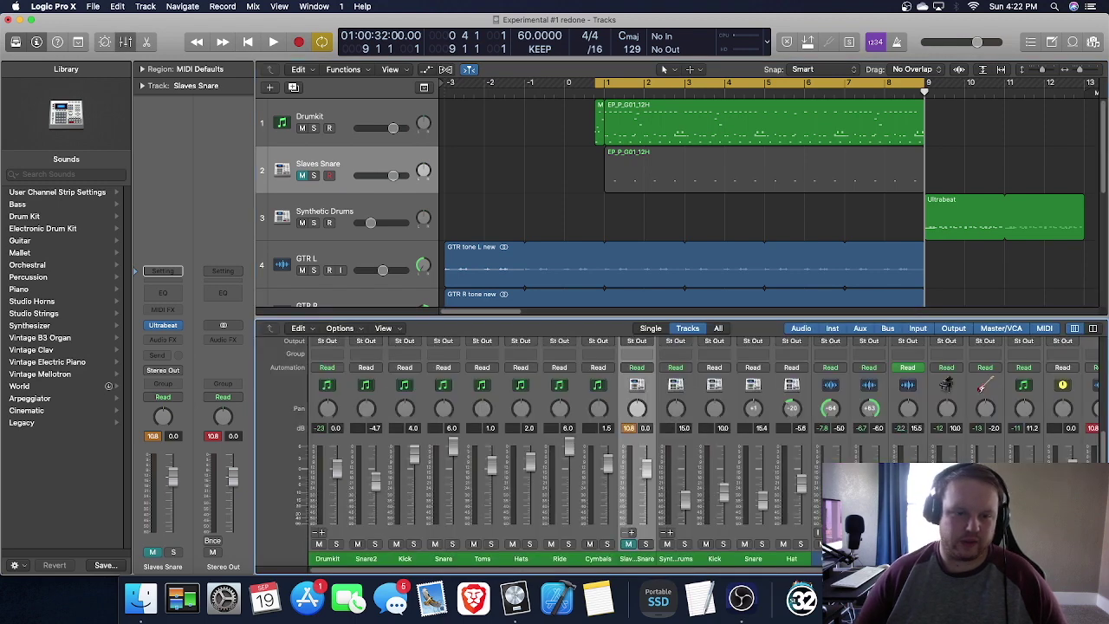
{"action": "left_click_drag", "start_coordinate": [327, 558], "coordinate": [597, 558]}
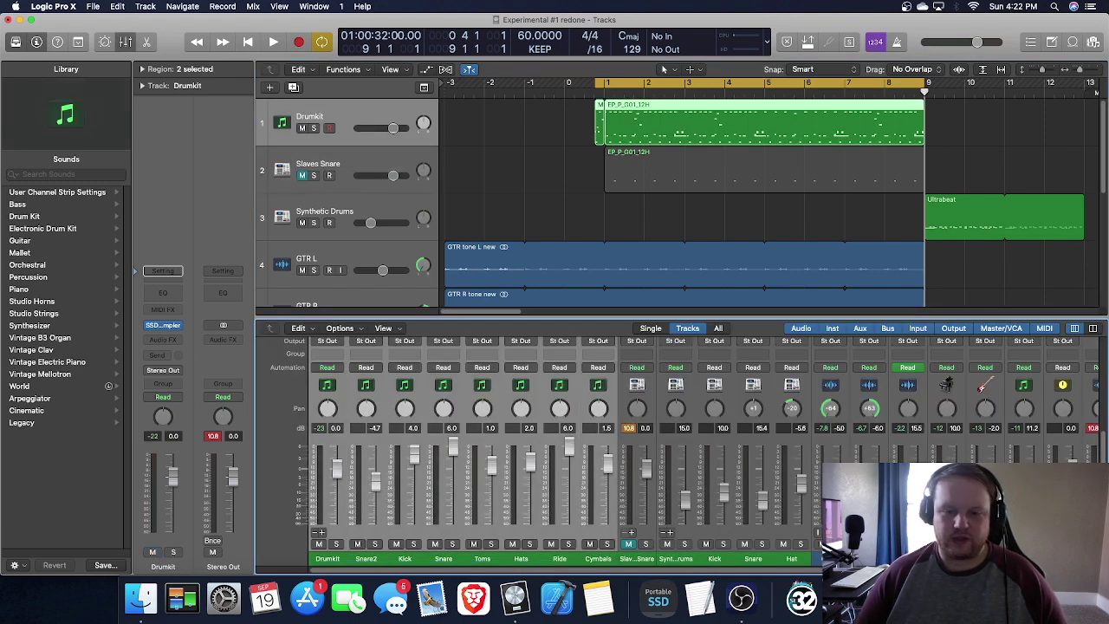
{"action": "key", "text": "s"}
{"action": "key", "text": "space"}
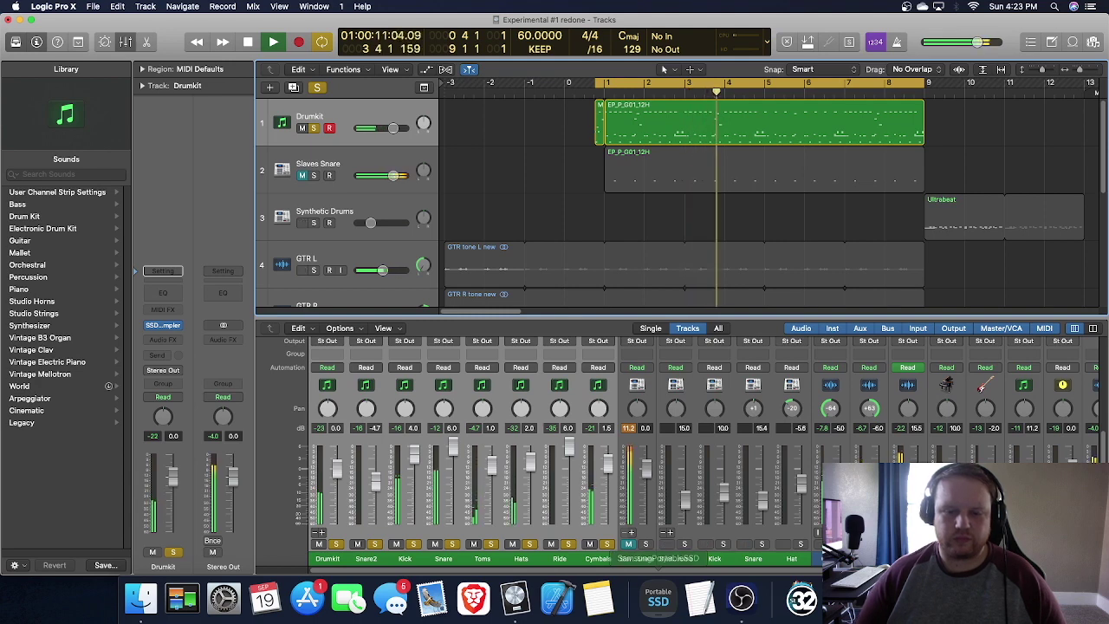
Select the Slaves Snare channel, stop playback and solo the Slaves Snare track alongside the drum kit
{"action": "left_click", "coordinate": [637, 559]}
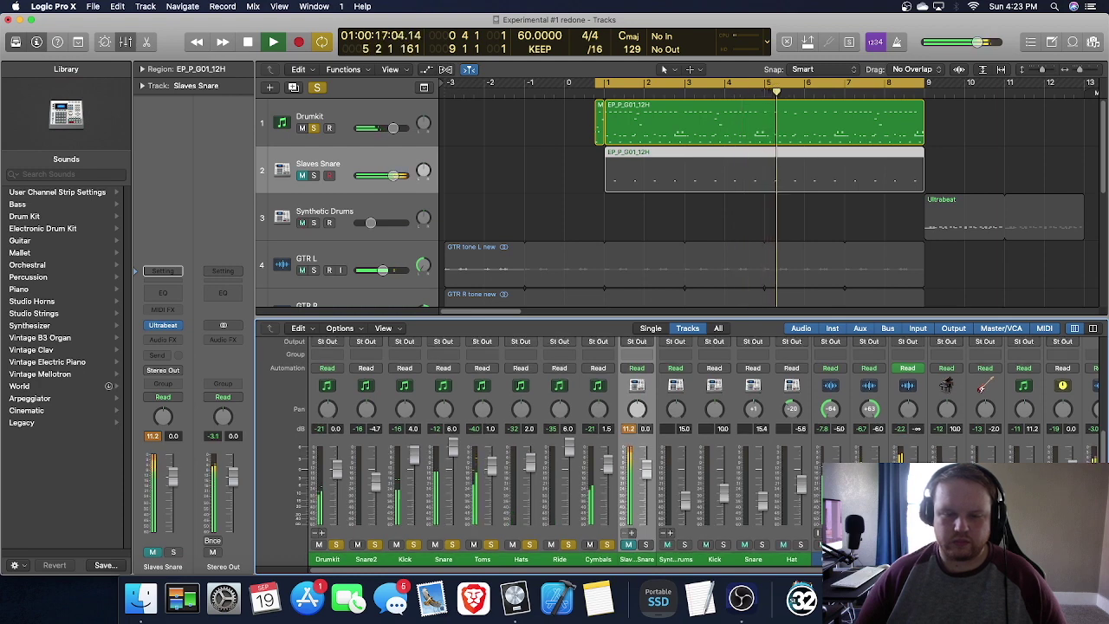
{"action": "scroll", "coordinate": [637, 519], "scroll_direction": "up", "scroll_amount": 2}
{"action": "scroll", "coordinate": [636, 485], "scroll_direction": "down", "scroll_amount": 2}
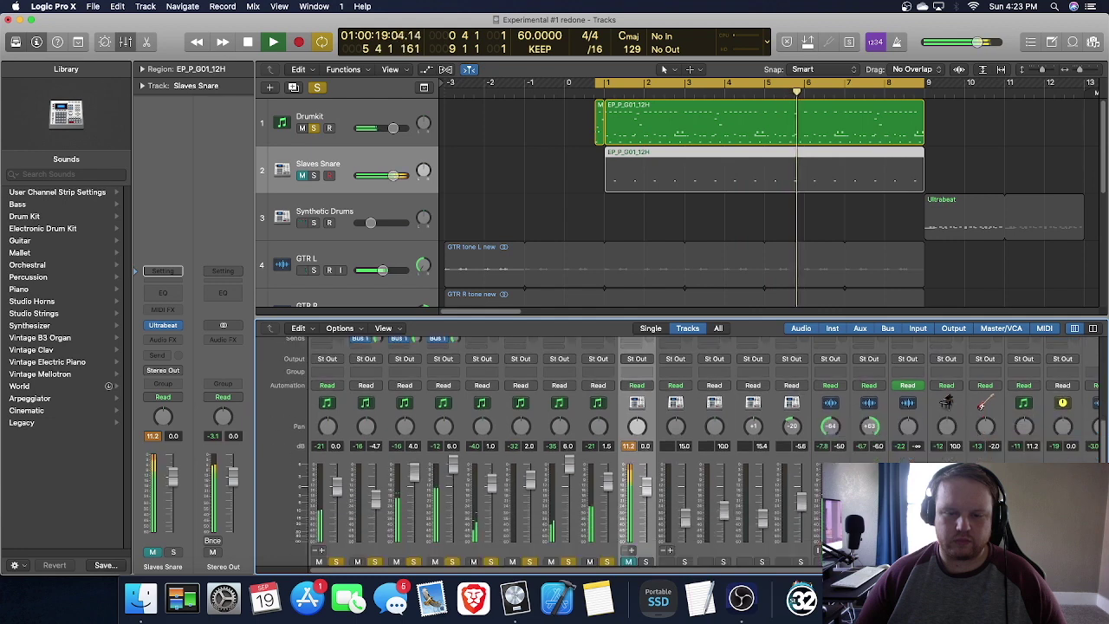
{"action": "scroll", "coordinate": [637, 467], "scroll_direction": "up", "scroll_amount": 3}
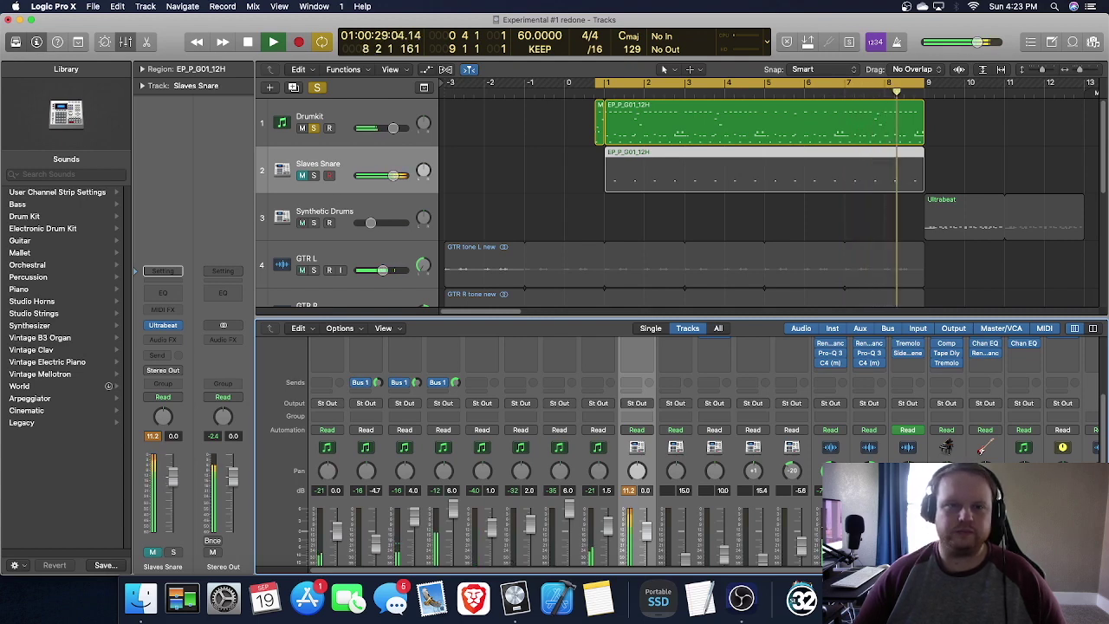
{"action": "key", "text": "space"}
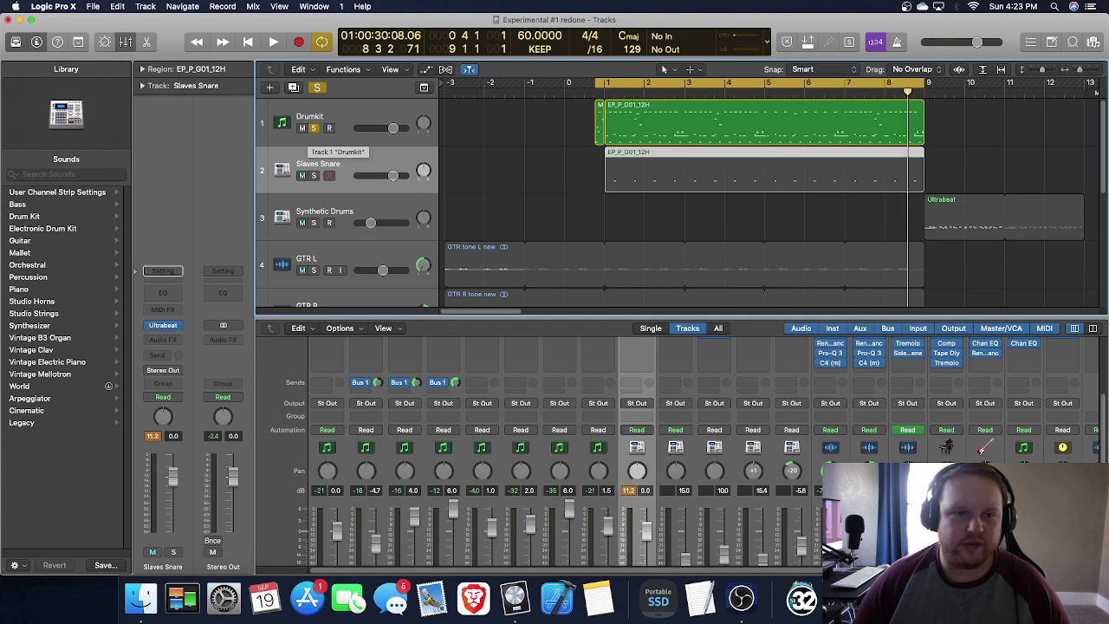
{"action": "left_click", "coordinate": [318, 189]}
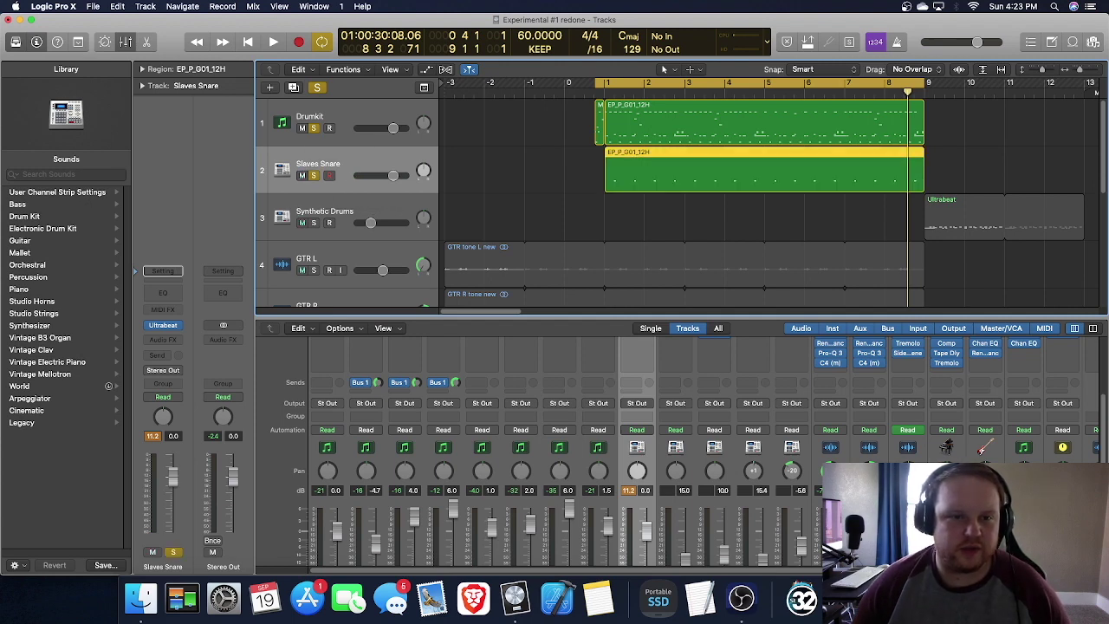
Leave only Snare soloed among the drum kit channels and play it without and with Slaves Snare
{"action": "scroll", "coordinate": [688, 451], "scroll_direction": "down", "scroll_amount": 3}
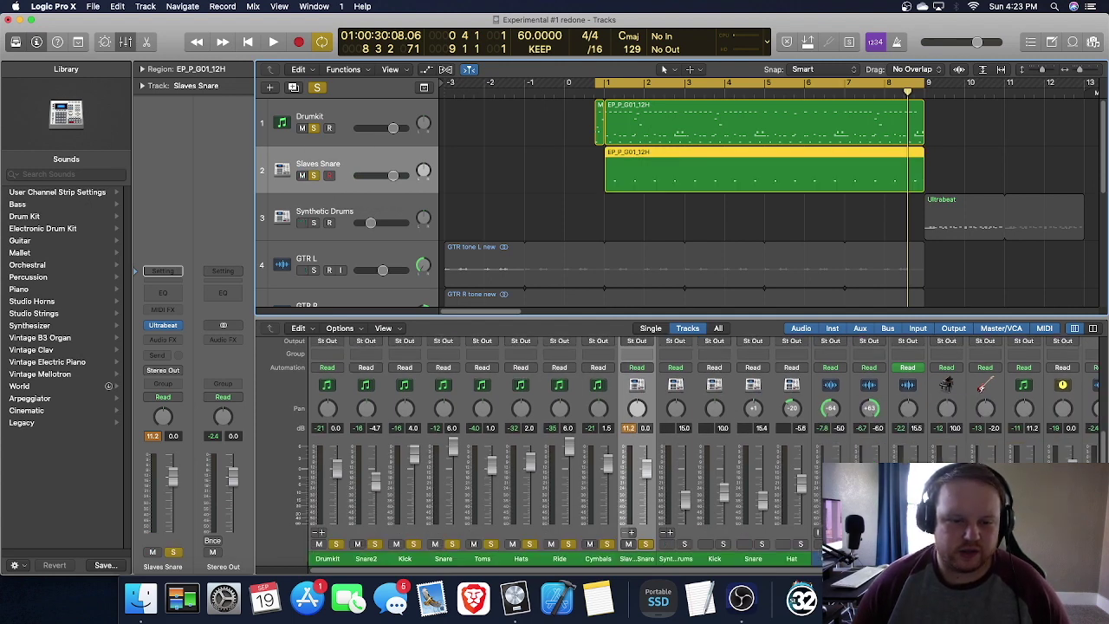
{"action": "left_click_drag", "start_coordinate": [327, 559], "coordinate": [600, 558]}
{"action": "left_click", "coordinate": [608, 544]}
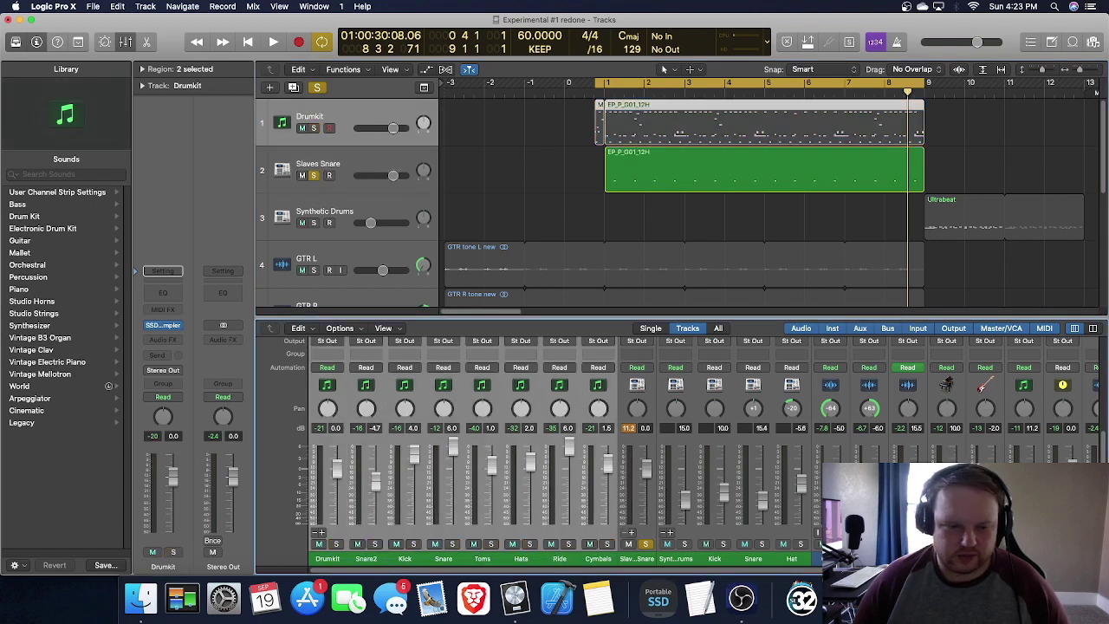
{"action": "left_click", "coordinate": [443, 559]}
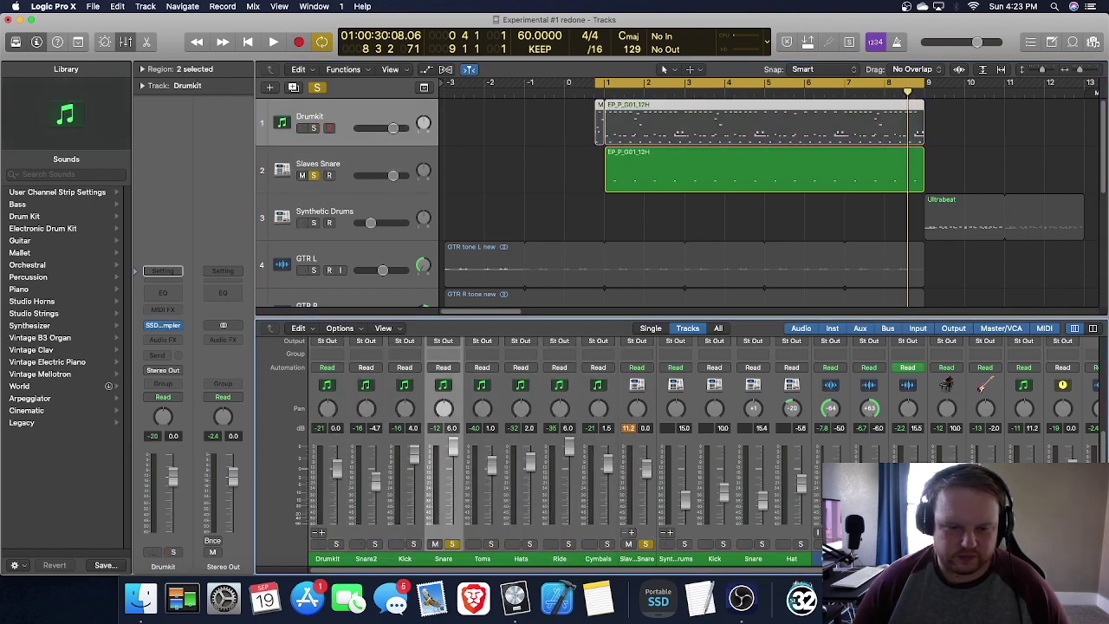
{"action": "left_click", "coordinate": [645, 544]}
{"action": "key", "text": "space"}
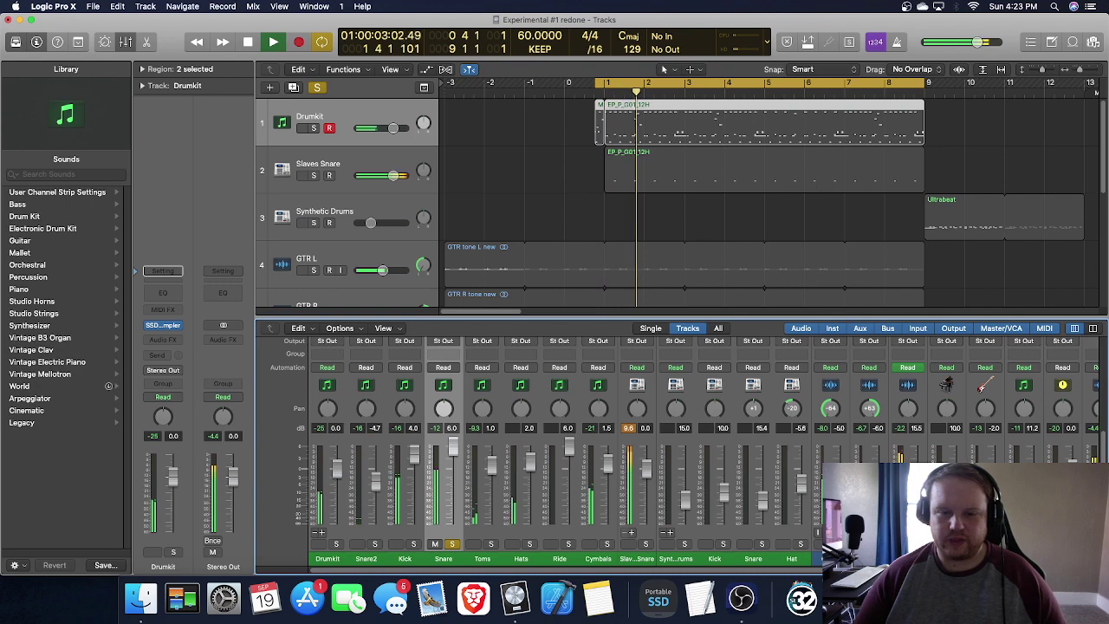
{"action": "left_click", "coordinate": [645, 548]}
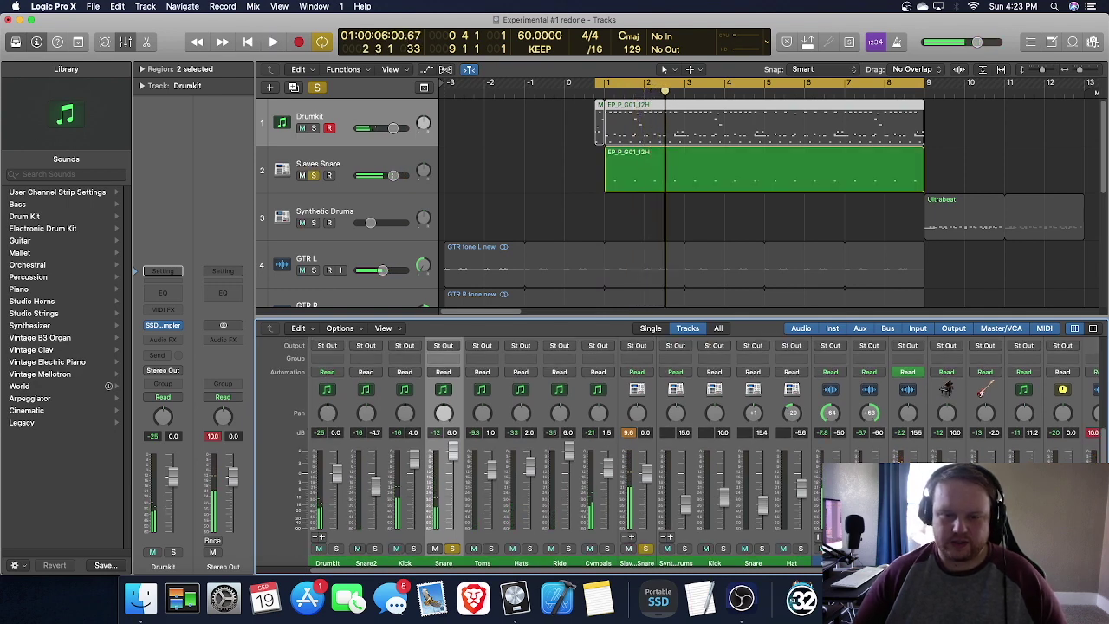
Insert a stereo Gain plug-in on the Slaves Snare channel
{"action": "left_click", "coordinate": [637, 563]}
{"action": "scroll", "coordinate": [637, 468], "scroll_direction": "up", "scroll_amount": 5}
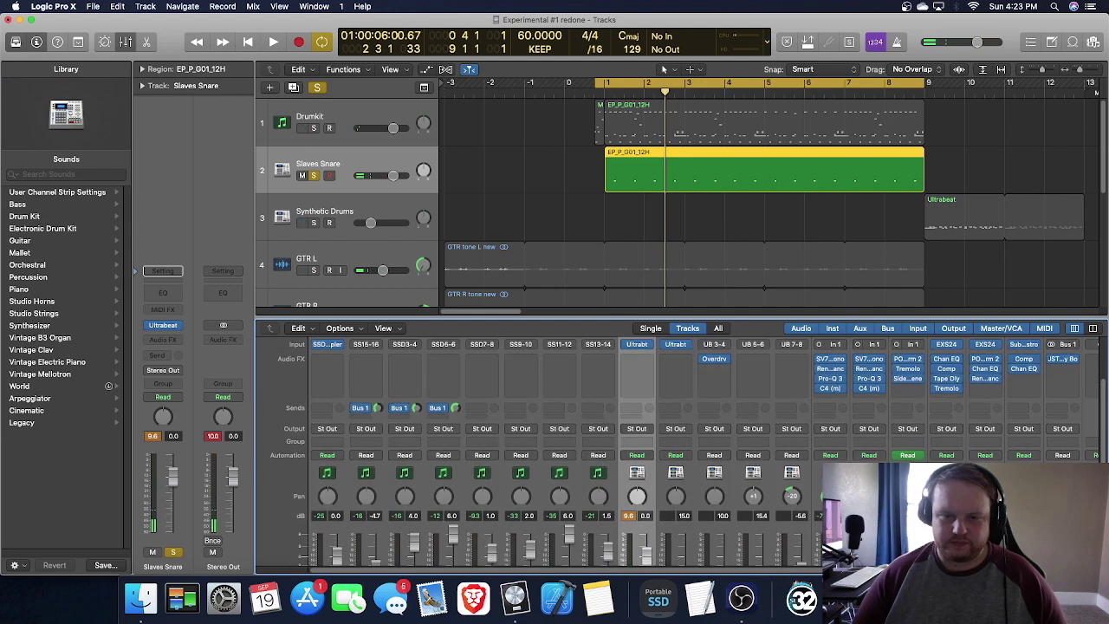
{"action": "left_click", "coordinate": [637, 344]}
{"action": "mouse_move", "coordinate": [676, 381]}
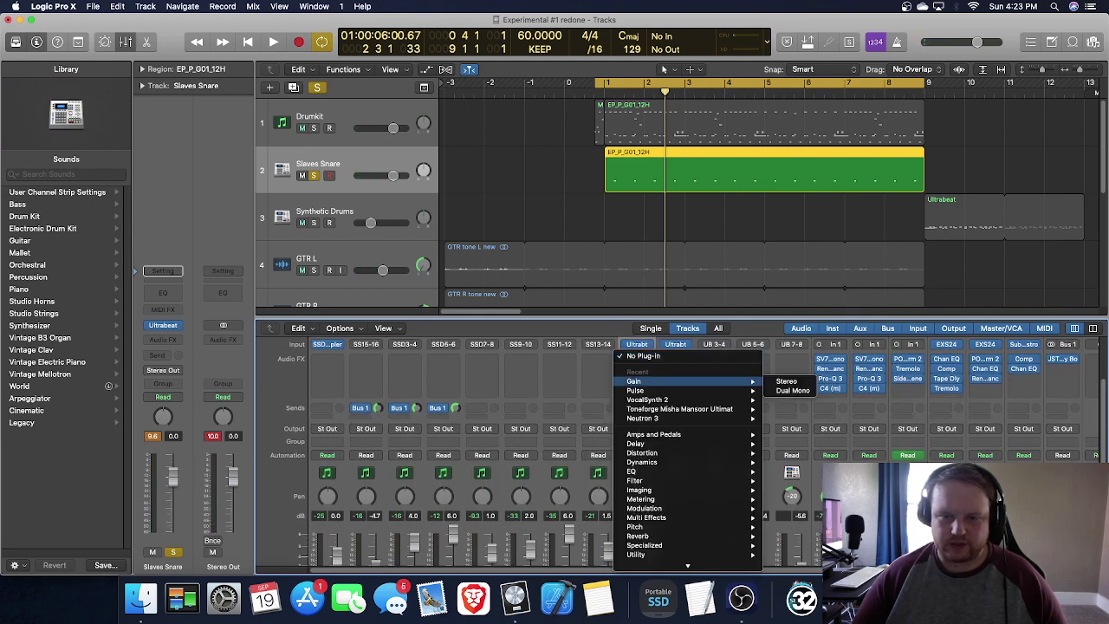
{"action": "left_click", "coordinate": [785, 381]}
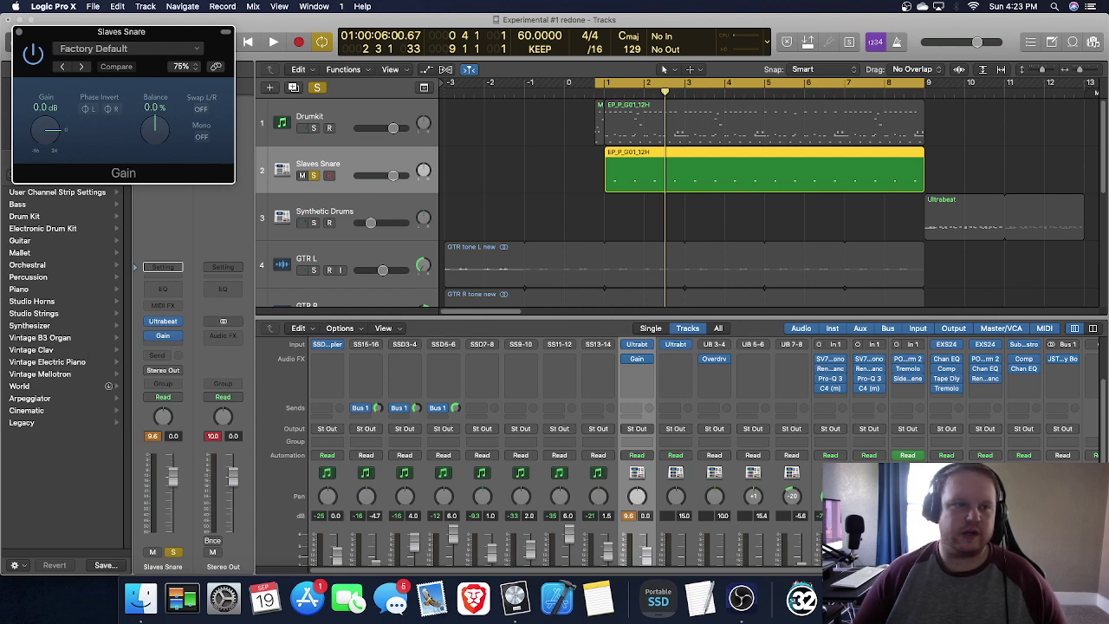
Set the Slaves Snare gain to -16.5 dB during playback, close the plug-in window and stop playback
{"action": "key", "text": "space"}
{"action": "left_click_drag", "start_coordinate": [46, 130], "coordinate": [45, 123]}
{"action": "scroll", "coordinate": [636, 451], "scroll_direction": "down", "scroll_amount": 5}
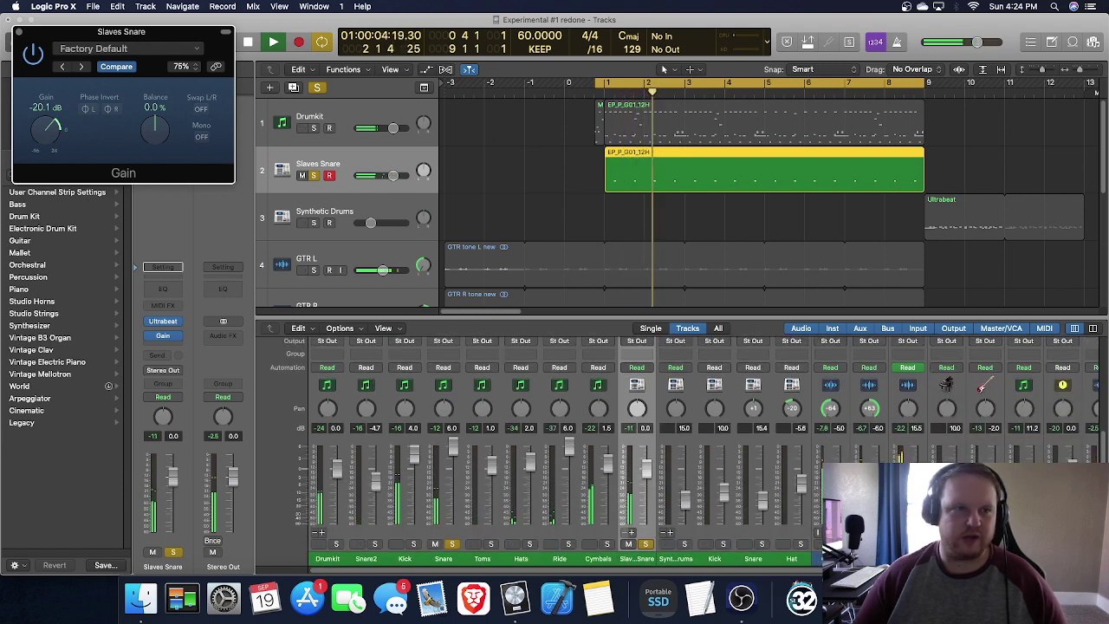
{"action": "left_click_drag", "start_coordinate": [47, 131], "coordinate": [46, 125]}
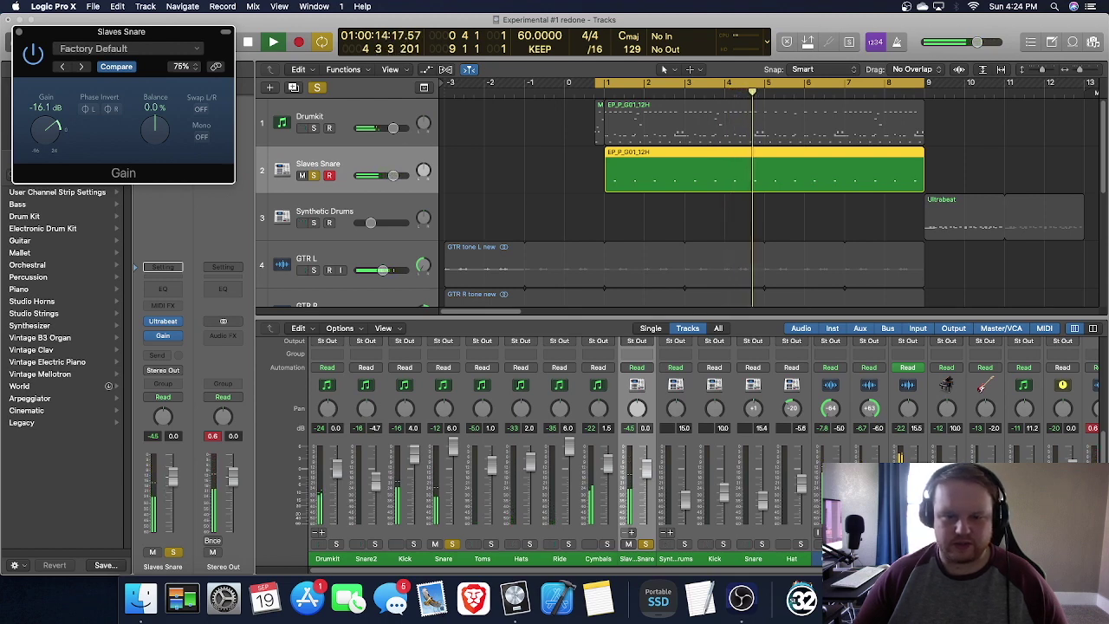
{"action": "left_click_drag", "start_coordinate": [47, 125], "coordinate": [46, 126]}
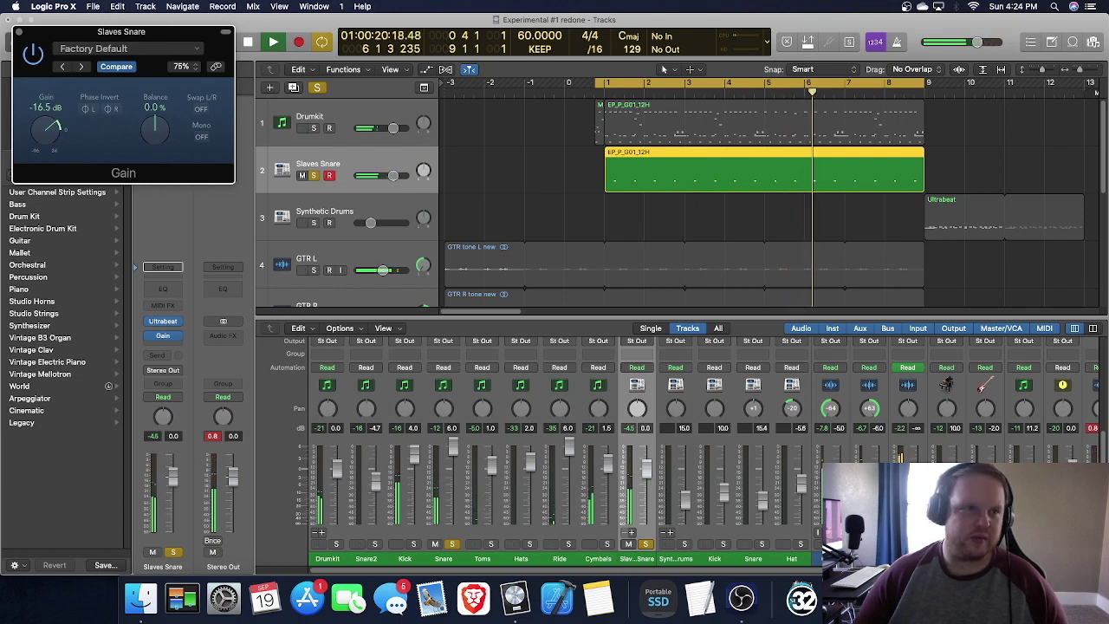
{"action": "key", "text": "super+w"}
{"action": "key", "text": "space"}
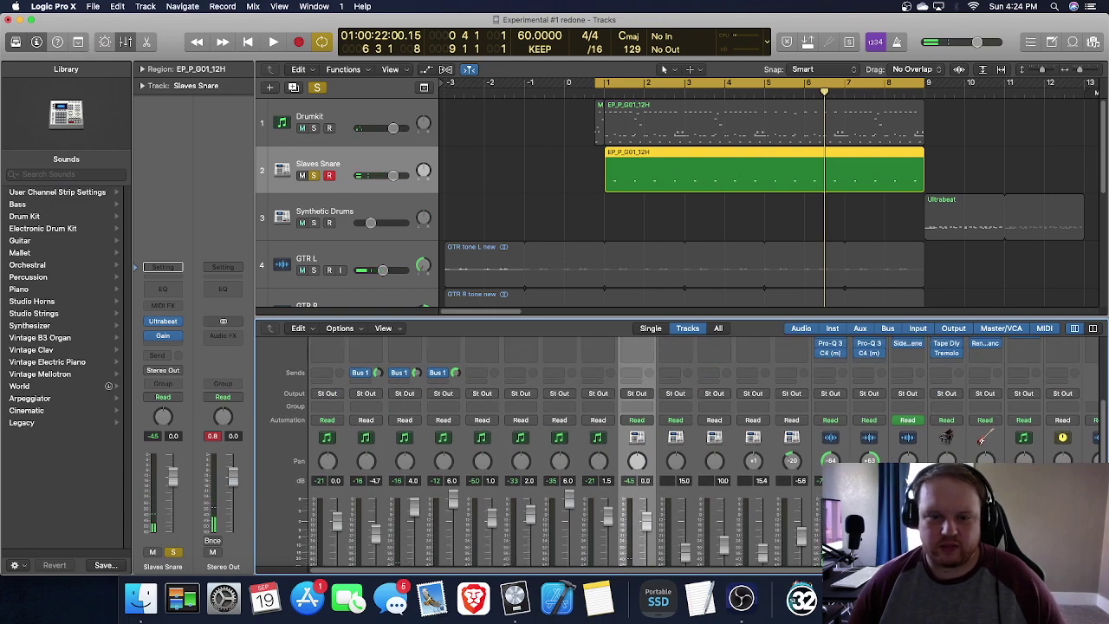
Add a Bus 1 (Bus Reverb) send to the Slaves Snare channel and raise its send level
{"action": "scroll", "coordinate": [639, 408], "scroll_direction": "up", "scroll_amount": 4}
{"action": "scroll", "coordinate": [638, 408], "scroll_direction": "up", "scroll_amount": 5}
{"action": "left_click", "coordinate": [637, 415]}
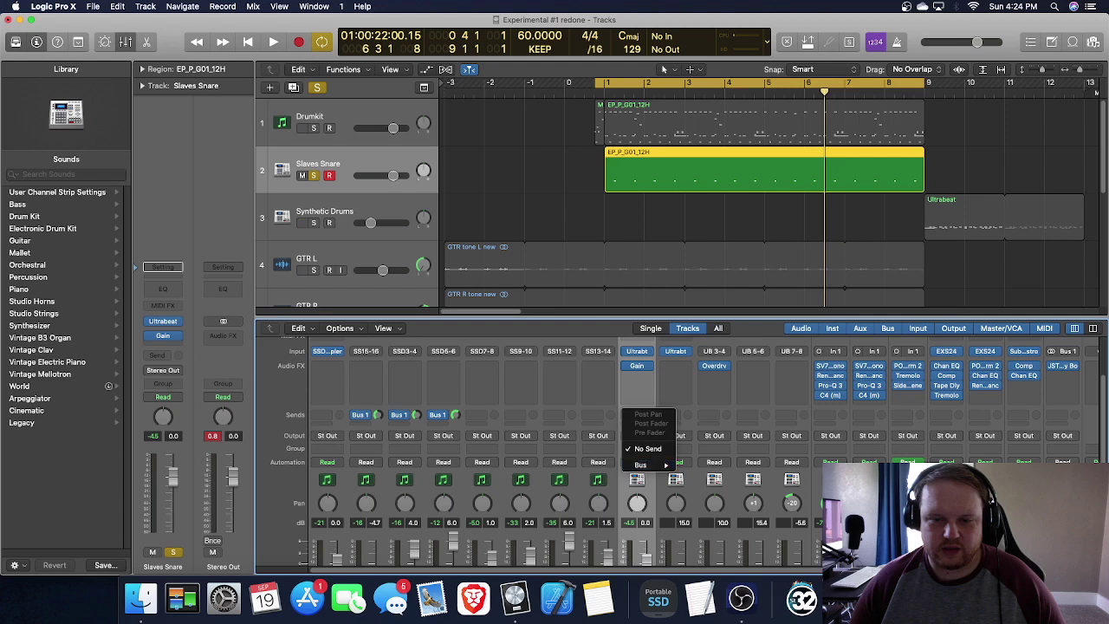
{"action": "mouse_move", "coordinate": [646, 465]}
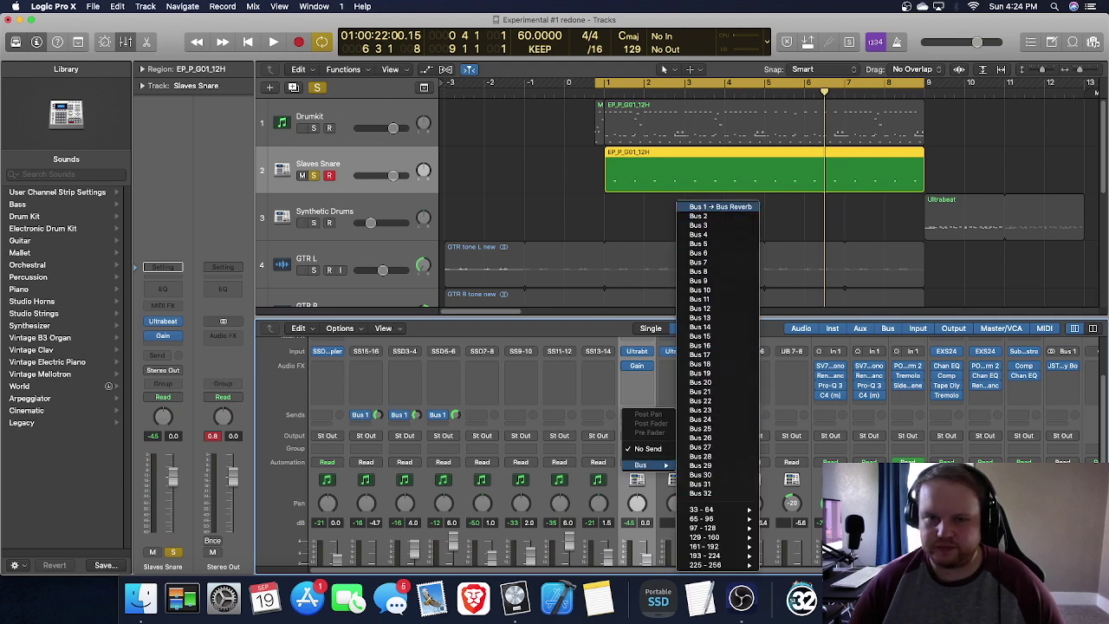
{"action": "left_click", "coordinate": [719, 207]}
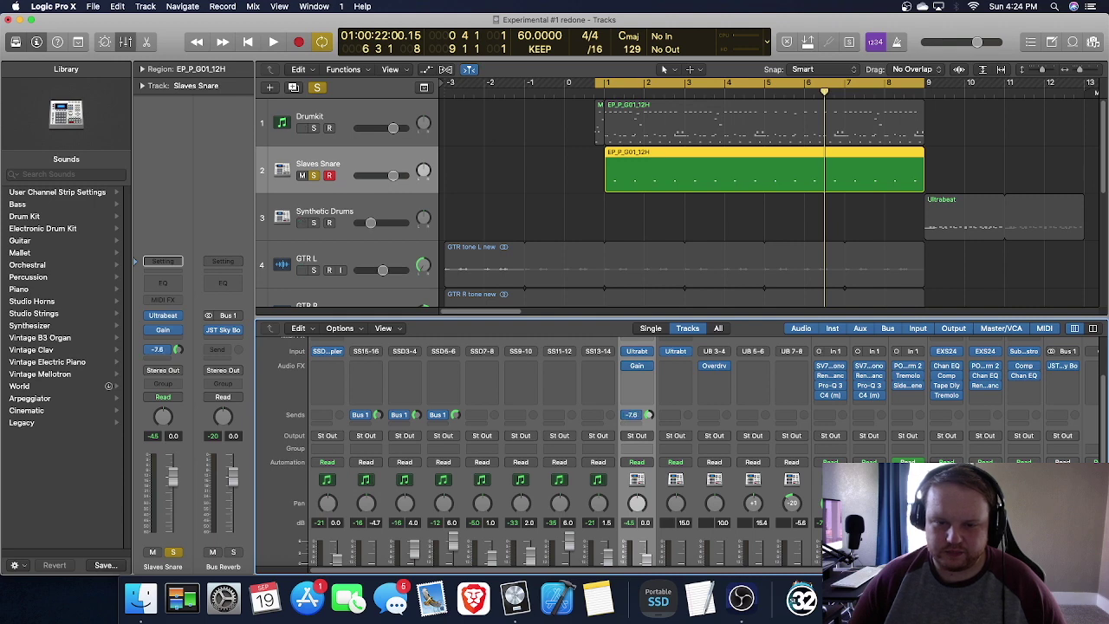
{"action": "scroll", "coordinate": [537, 451], "scroll_direction": "down", "scroll_amount": 3}
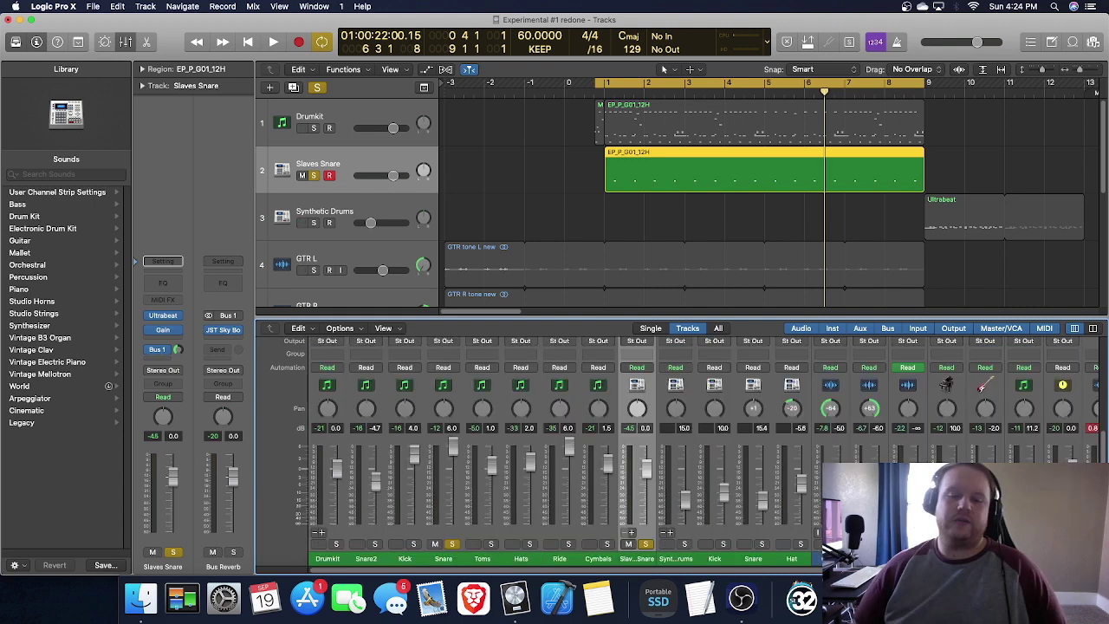
During playback, lower the Slaves Snare fader to -6.8 dB and compare the kit snare without and with it
{"action": "key", "text": "Return"}
{"action": "key", "text": "space"}
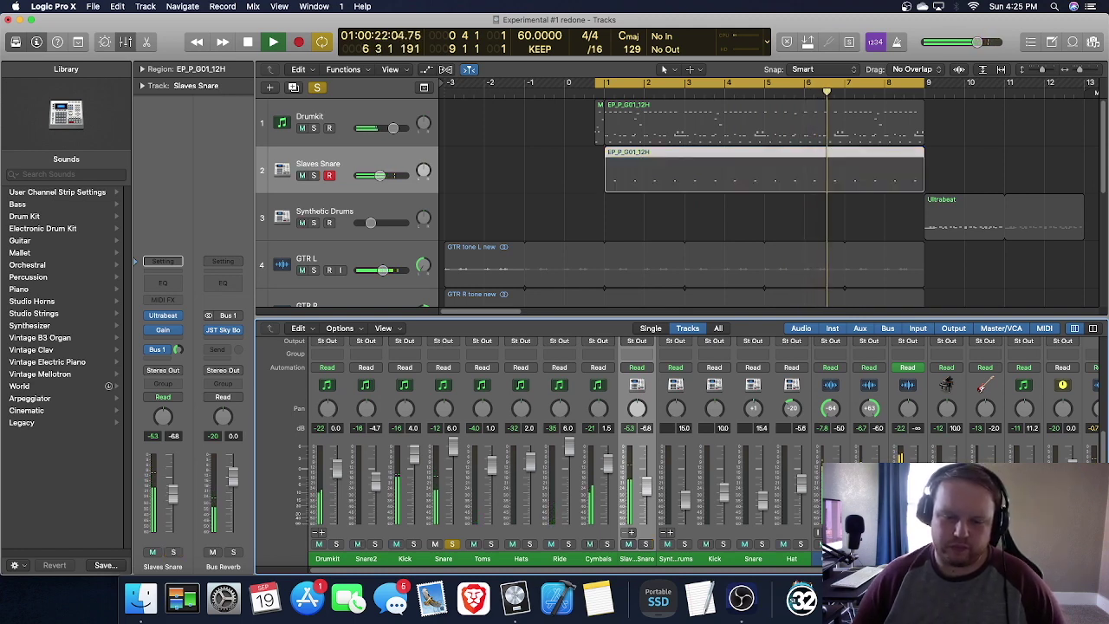
{"action": "key", "text": "s"}
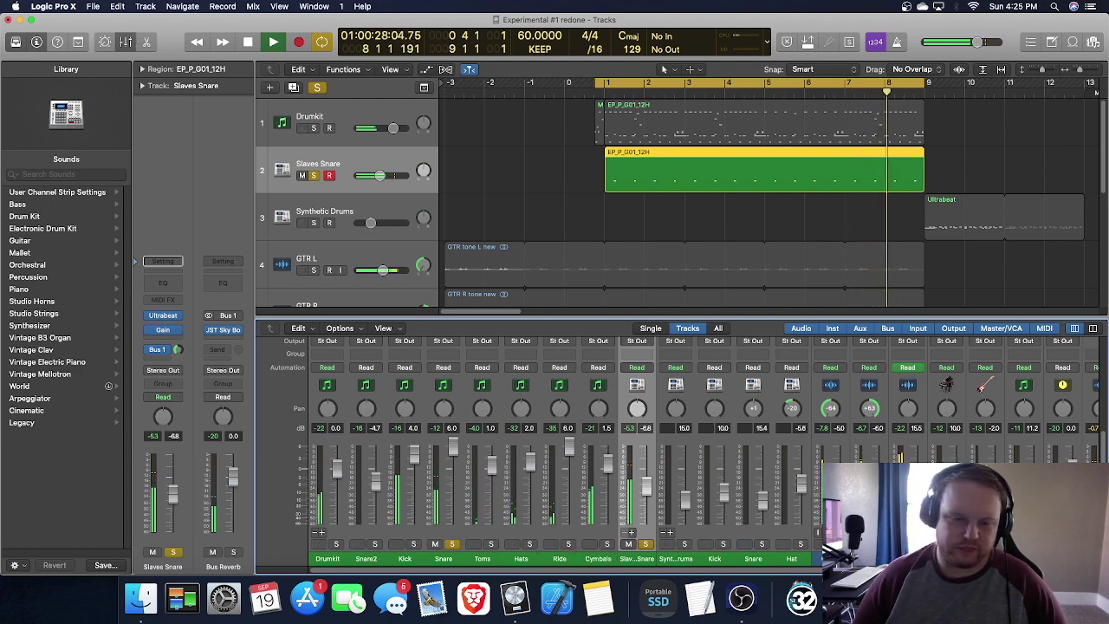
Solo the drum kit channels except Snare2 and compare the full kit with and without Slaves Snare
{"action": "key", "text": "Up"}
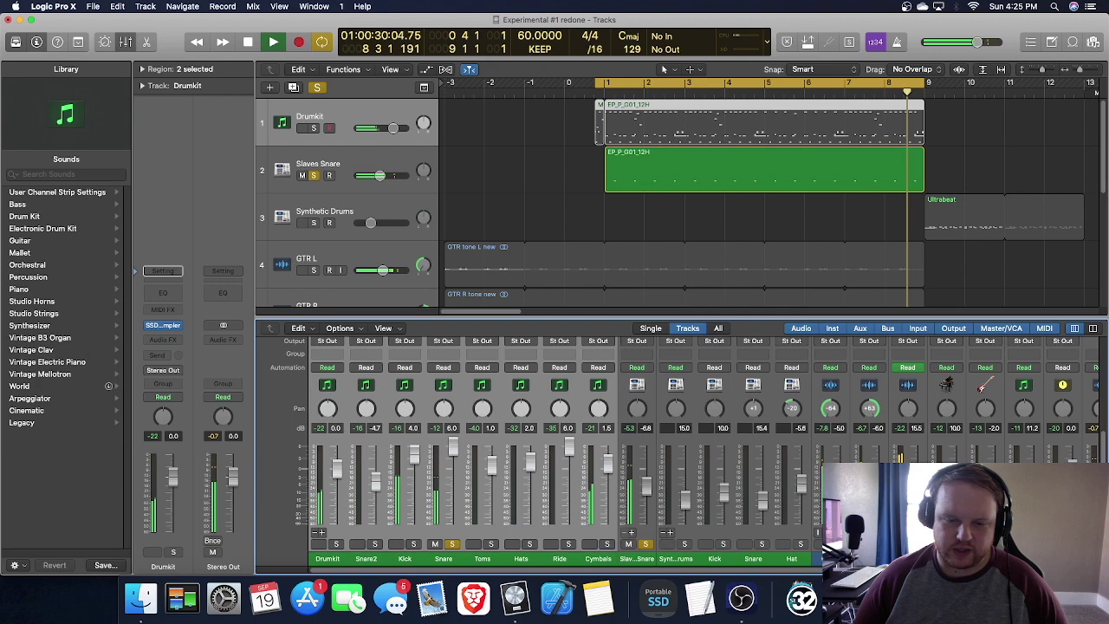
{"action": "key", "text": "s"}
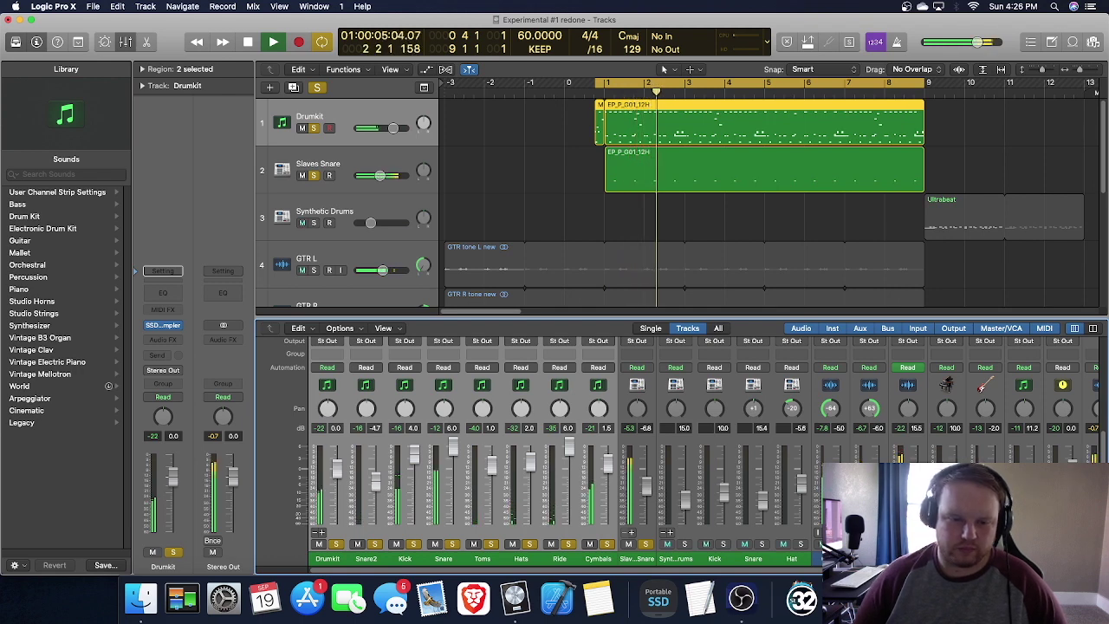
{"action": "left_click", "coordinate": [366, 559]}
{"action": "left_click", "coordinate": [375, 544]}
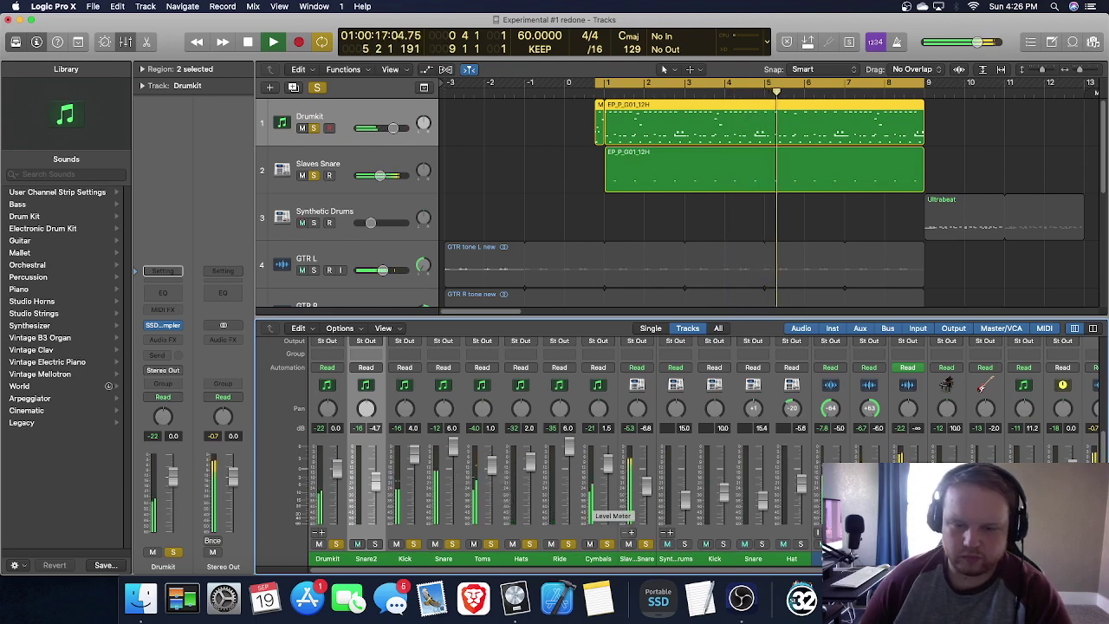
{"action": "left_click", "coordinate": [645, 544]}
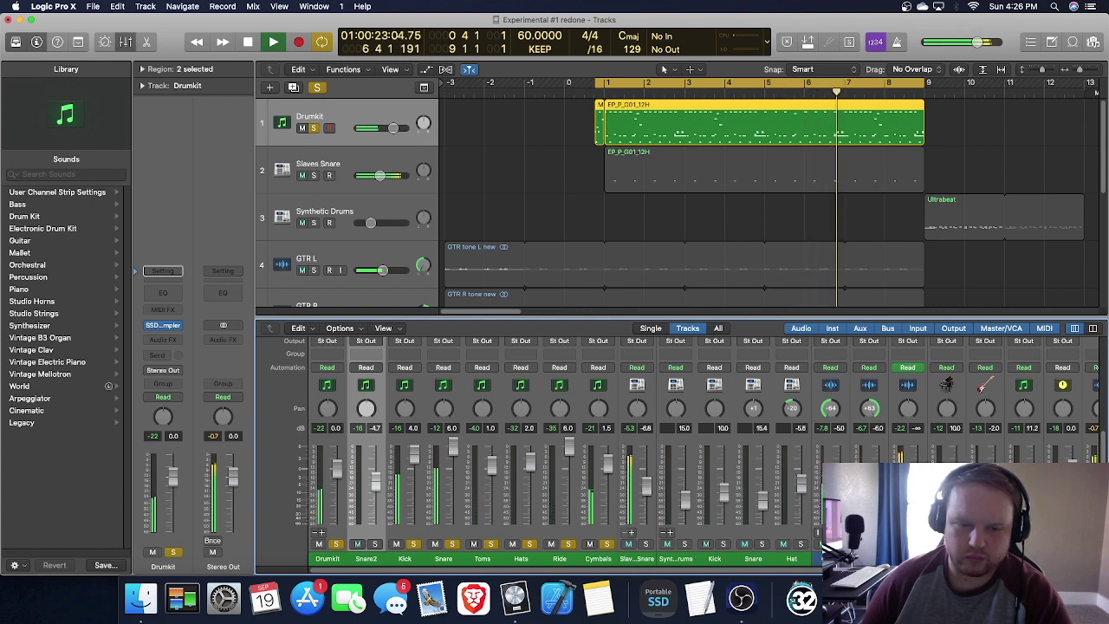
Solo the Slaves Snare channel during playback, listen to the layered kit and stop playback
{"action": "left_click", "coordinate": [646, 544]}
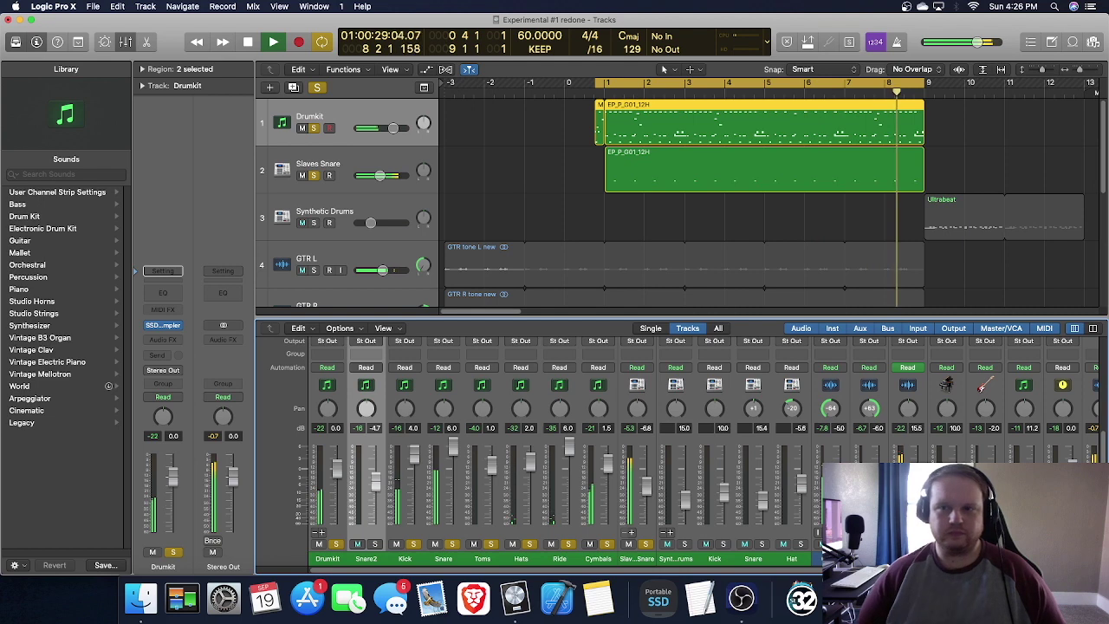
{"action": "left_click", "coordinate": [693, 217]}
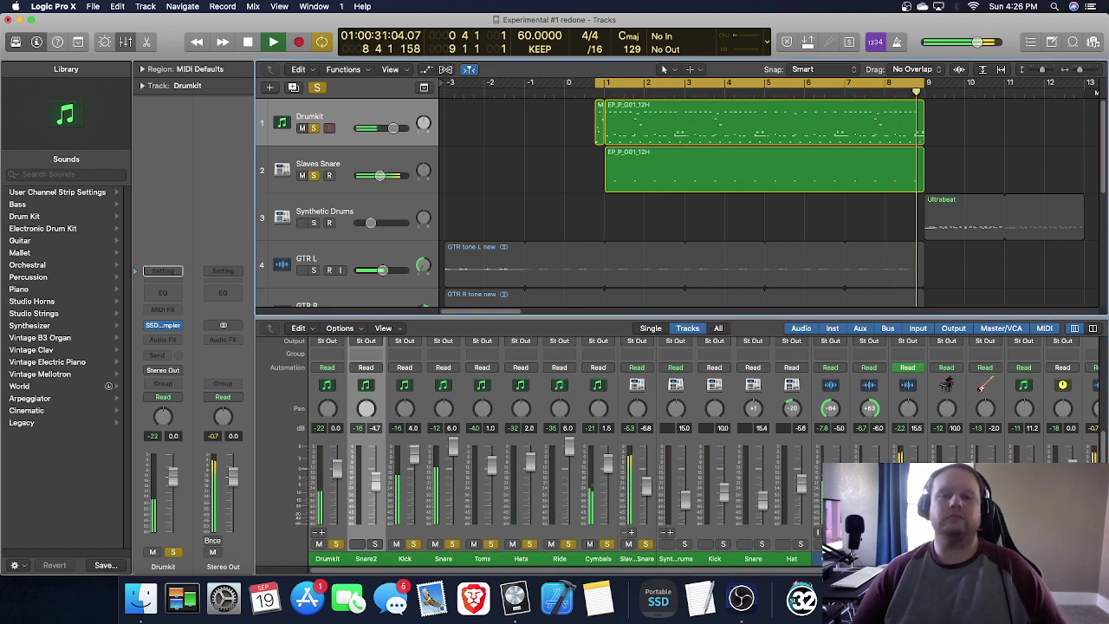
{"action": "key", "text": "space"}
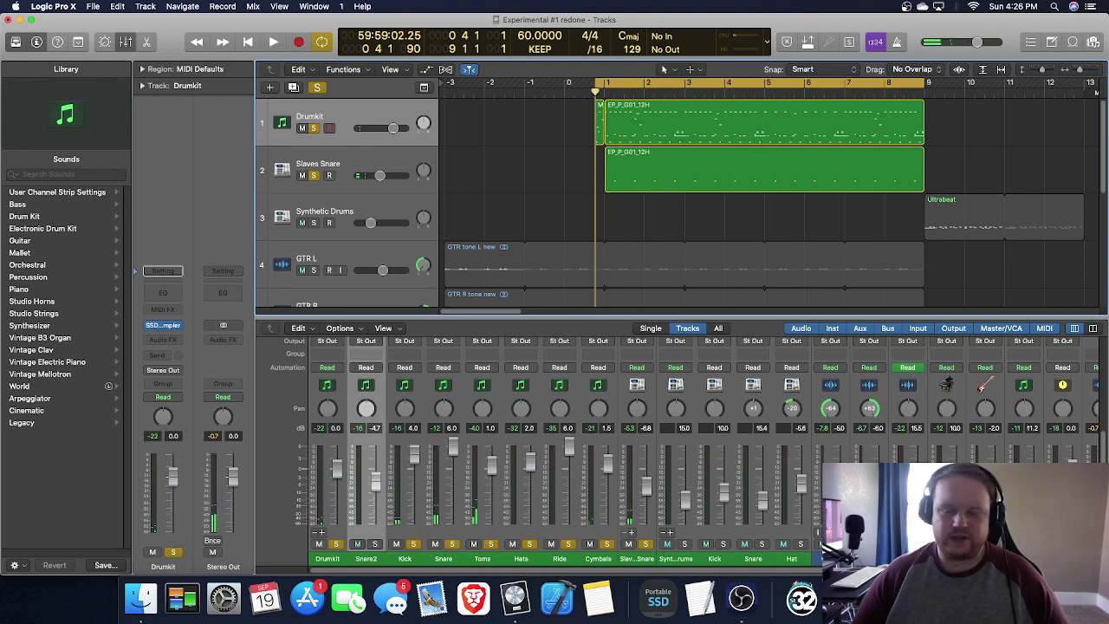
Delete the Slaves Snare track together with its region
{"action": "left_click", "coordinate": [319, 163]}
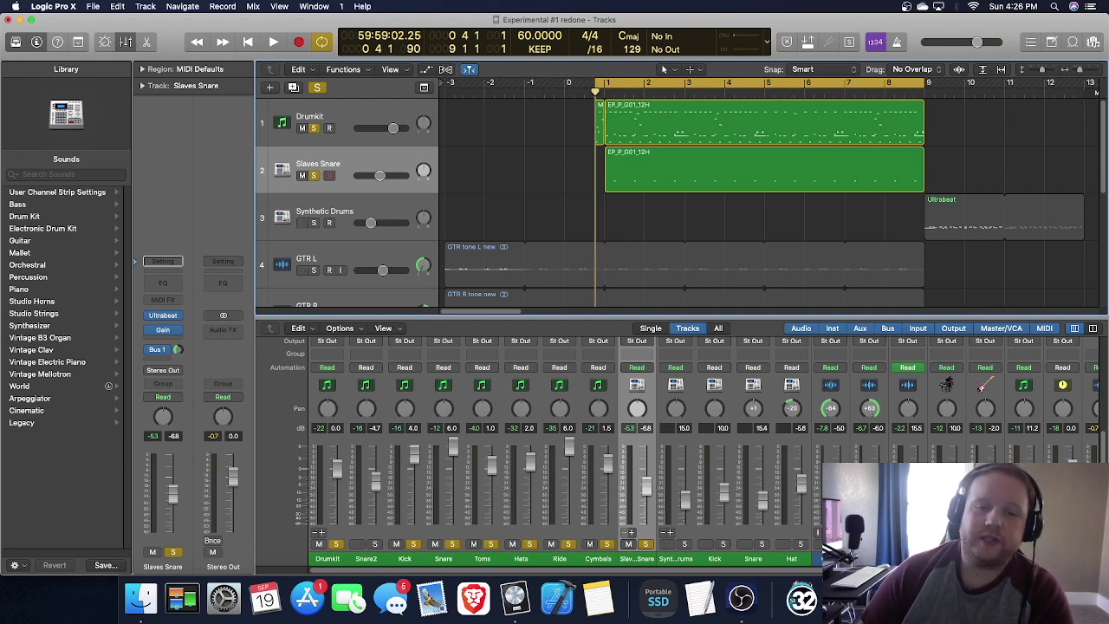
{"action": "left_click", "coordinate": [764, 169]}
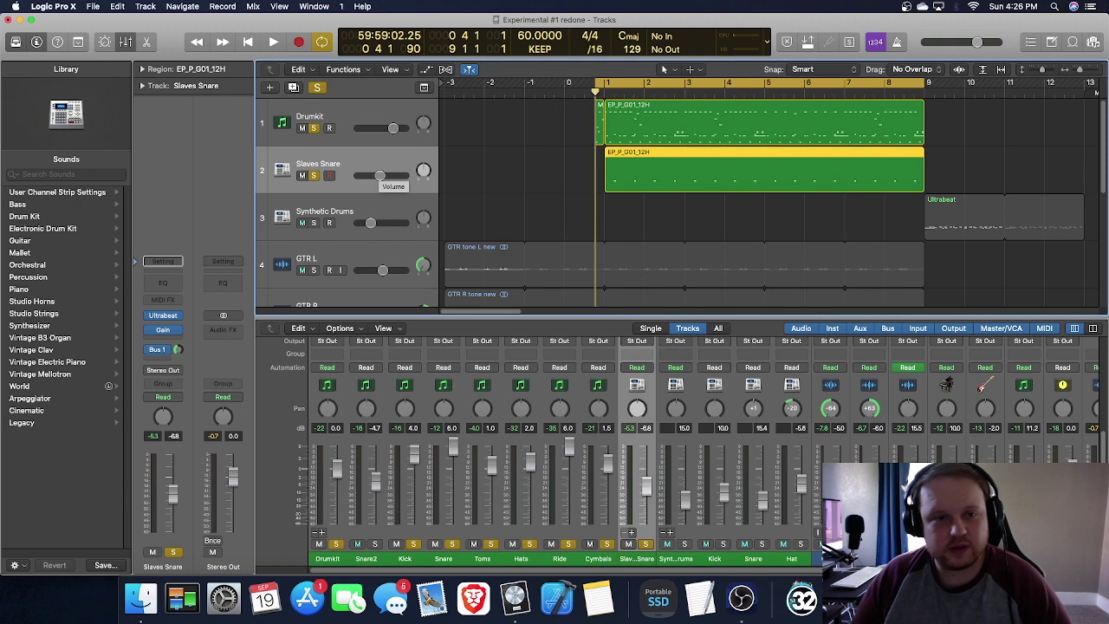
{"action": "right_click", "coordinate": [383, 166]}
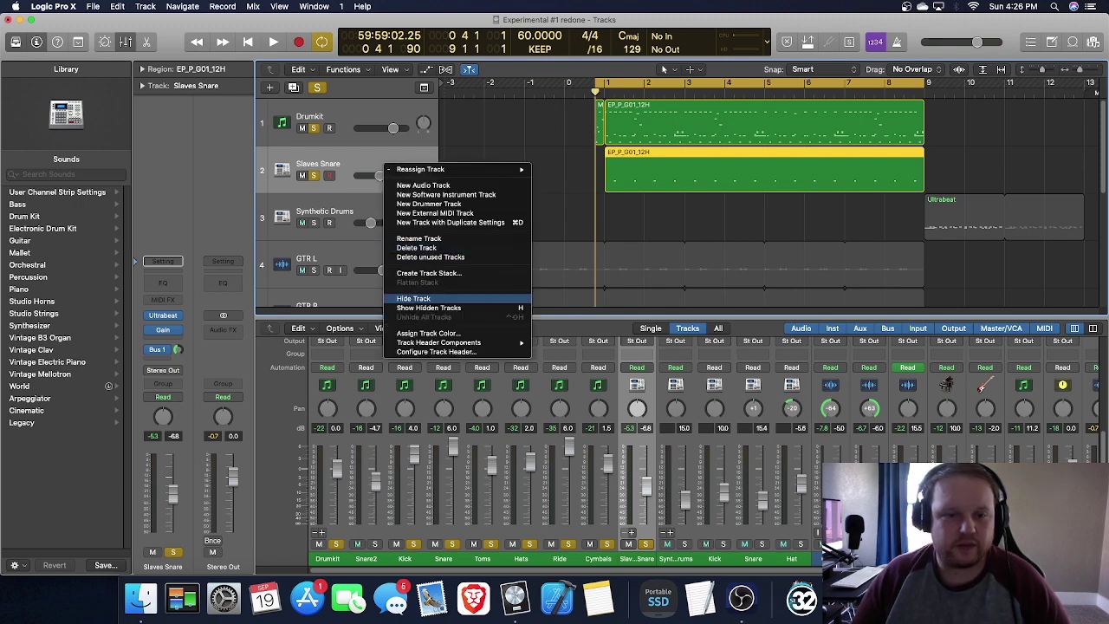
{"action": "key", "text": "Escape"}
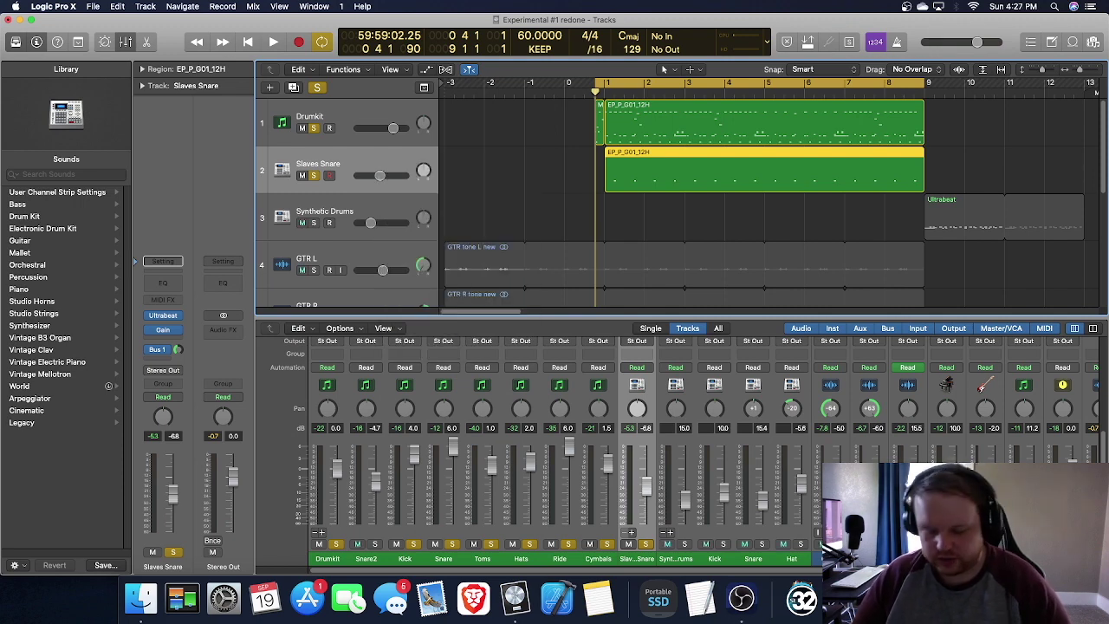
{"action": "key", "text": "Delete"}
{"action": "key", "text": "super+BackSpace"}
Open the SSDSampler5 instrument on the Drumkit track and add the Chango Slaves Kit folder to its sample folders
{"action": "left_click", "coordinate": [381, 116]}
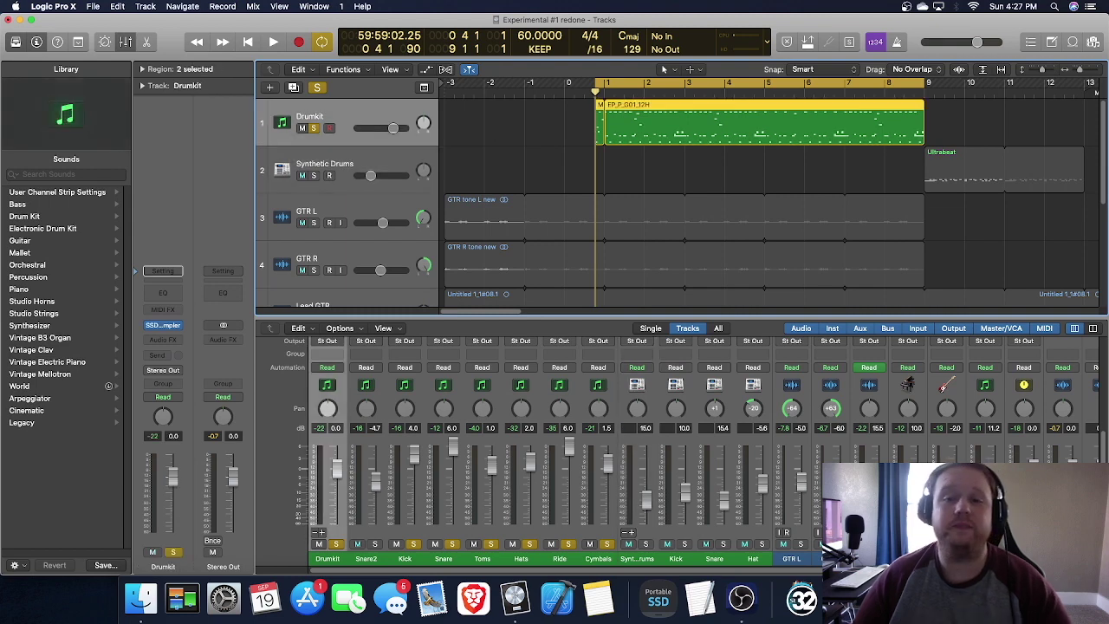
{"action": "left_click", "coordinate": [520, 123]}
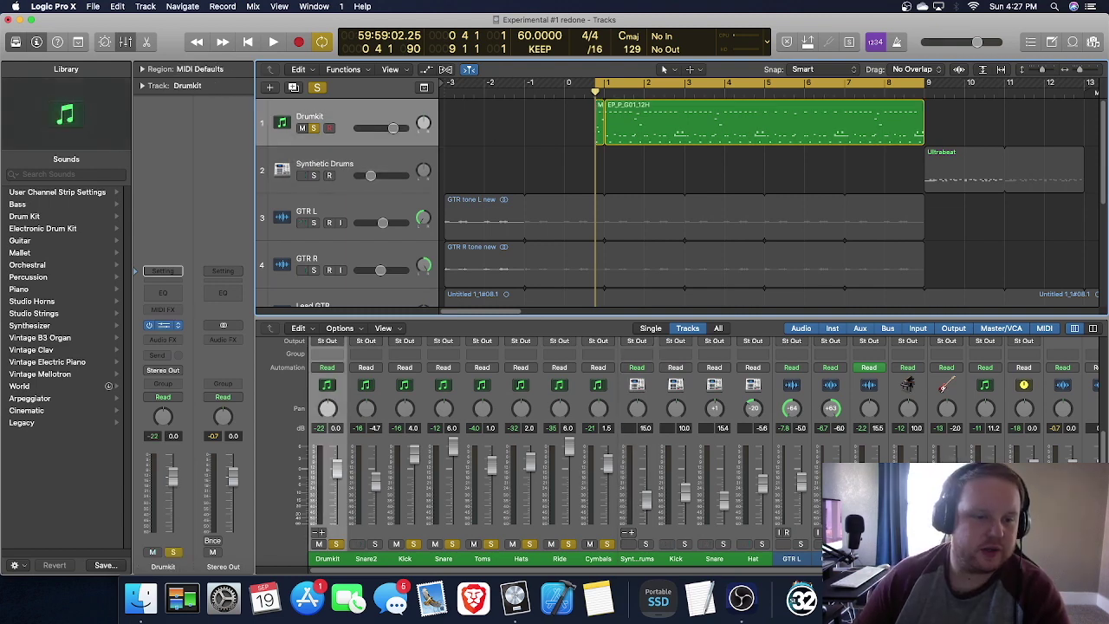
{"action": "left_click", "coordinate": [165, 325]}
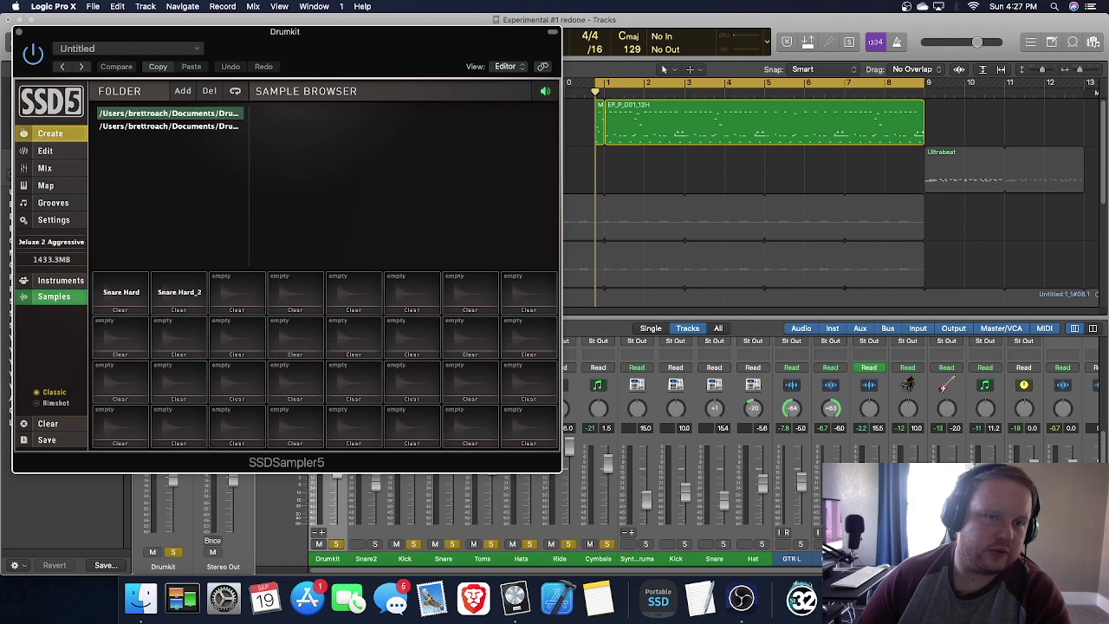
{"action": "left_click", "coordinate": [182, 90]}
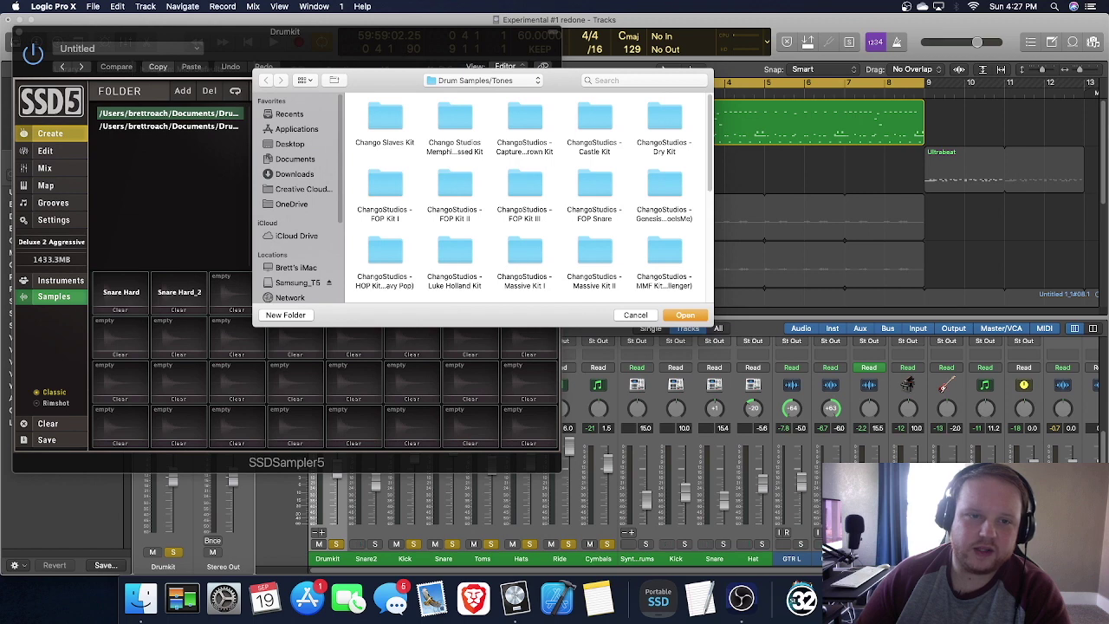
{"action": "scroll", "coordinate": [524, 199], "scroll_direction": "down", "scroll_amount": 10}
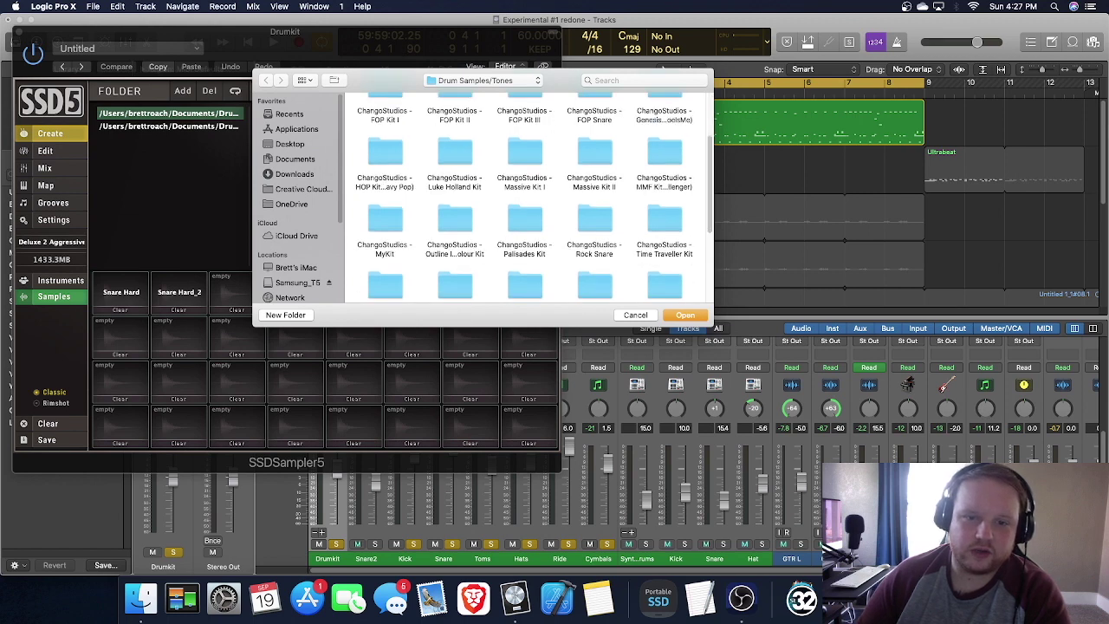
{"action": "scroll", "coordinate": [528, 199], "scroll_direction": "up", "scroll_amount": 10}
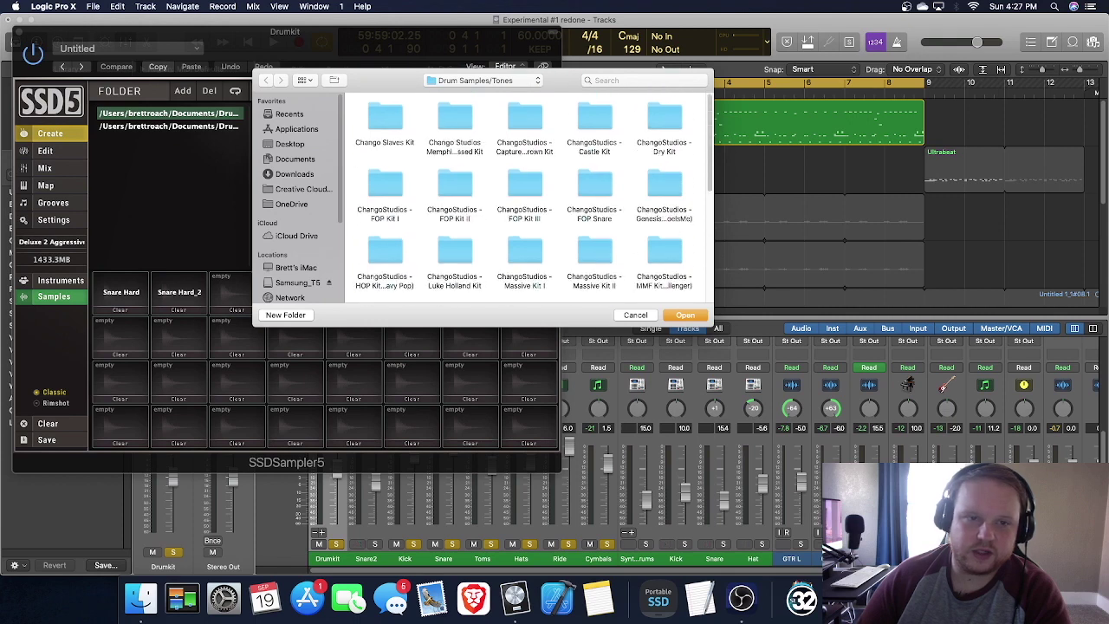
{"action": "left_click", "coordinate": [385, 118]}
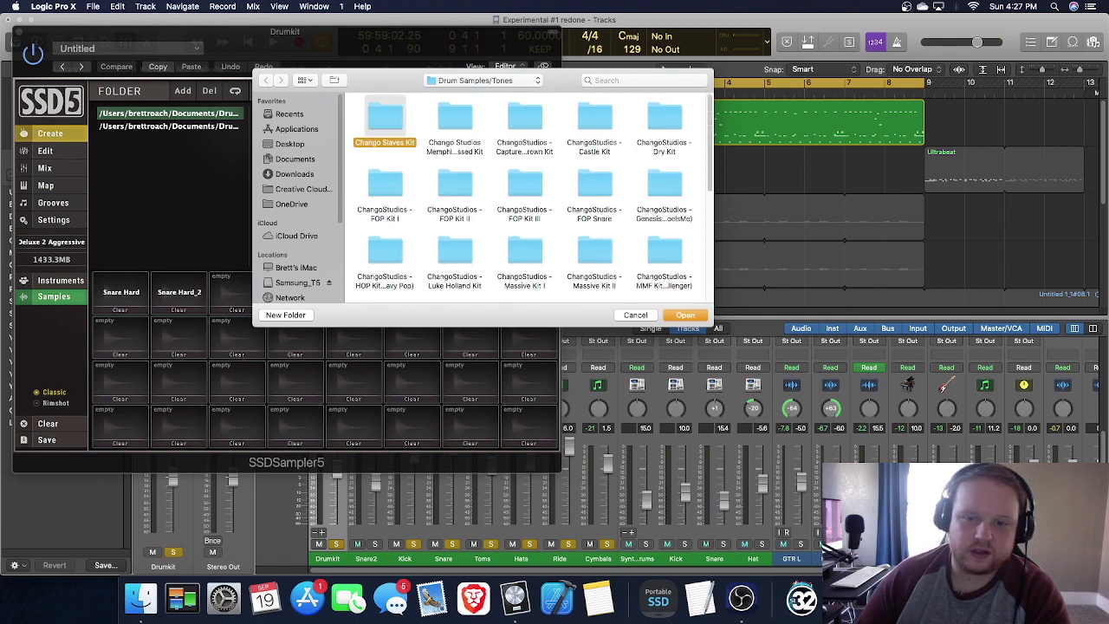
{"action": "key", "text": "Return"}
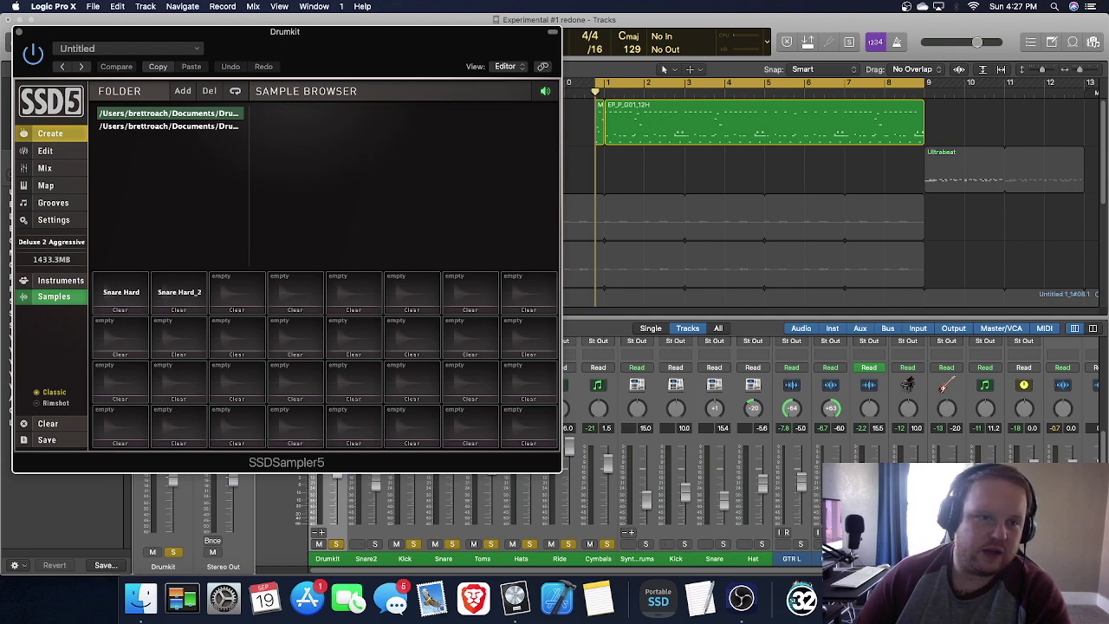
Browse the Chango Studios Slaves Snare Samples folder and audition Snare Med_2.wav and Snare Hard_2.wav
{"action": "left_click", "coordinate": [194, 126]}
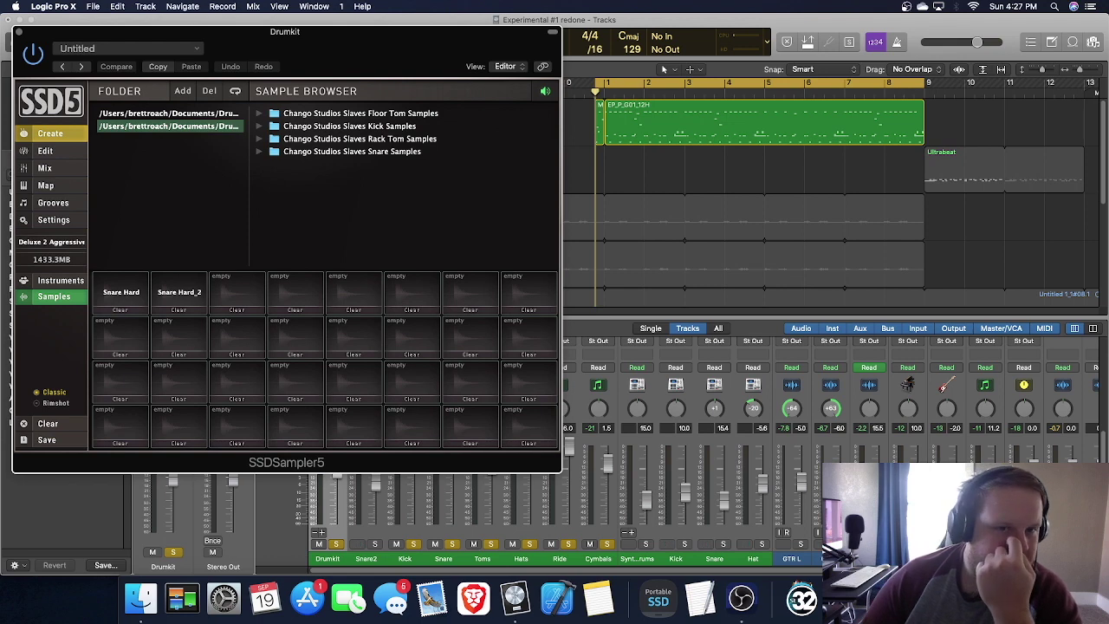
{"action": "left_click", "coordinate": [259, 151]}
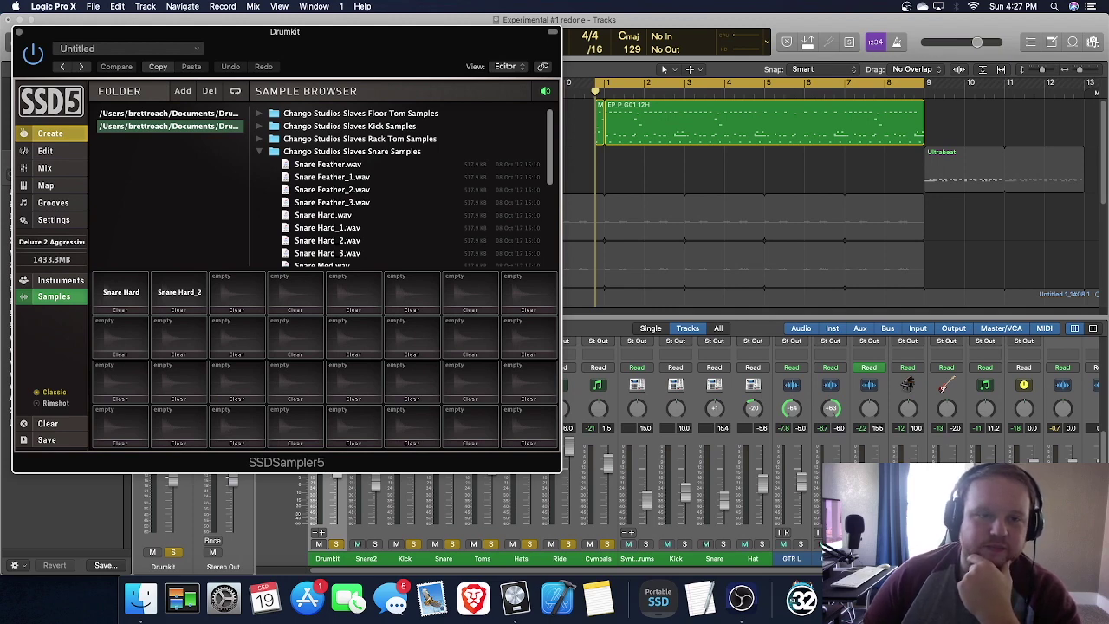
{"action": "scroll", "coordinate": [408, 187], "scroll_direction": "down", "scroll_amount": 5}
{"action": "scroll", "coordinate": [407, 187], "scroll_direction": "down", "scroll_amount": 4}
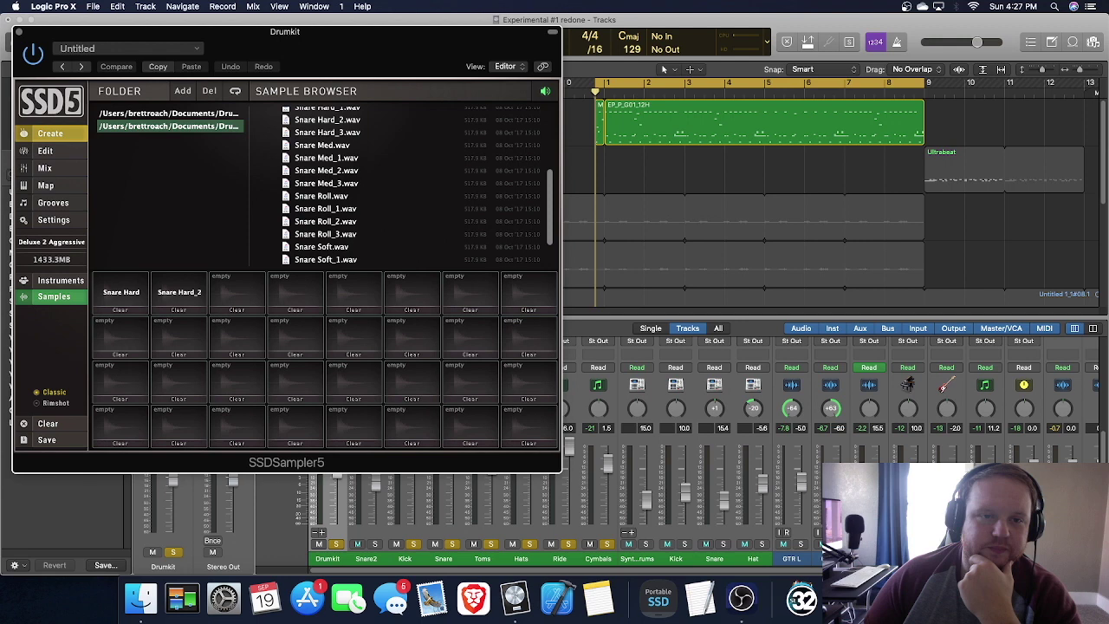
{"action": "scroll", "coordinate": [347, 175], "scroll_direction": "up", "scroll_amount": 1}
{"action": "left_click", "coordinate": [347, 175]}
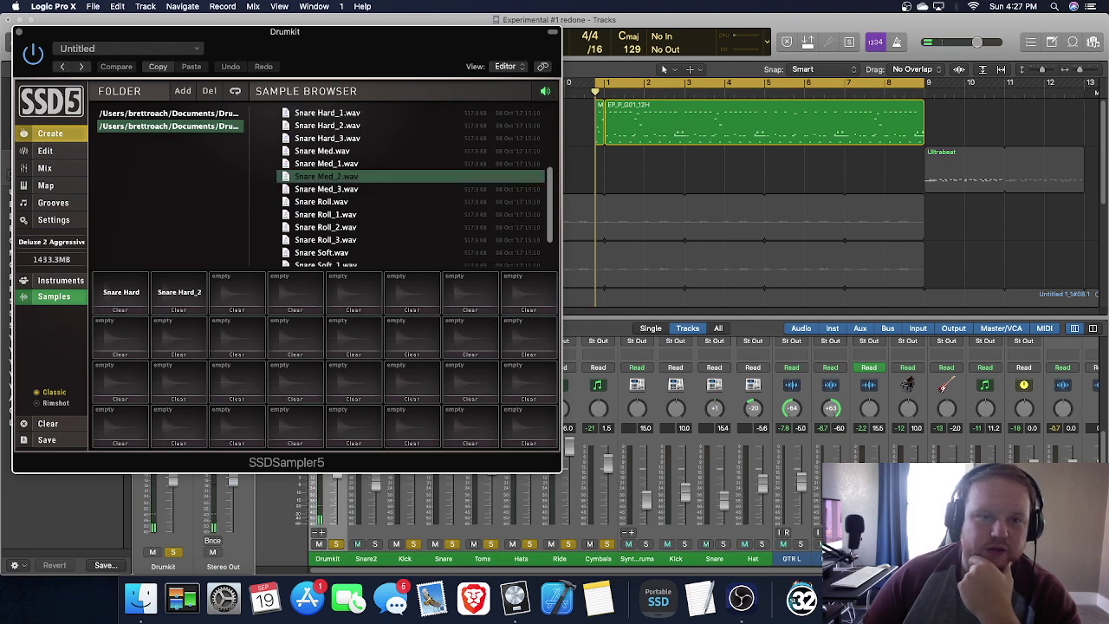
{"action": "left_click", "coordinate": [338, 126]}
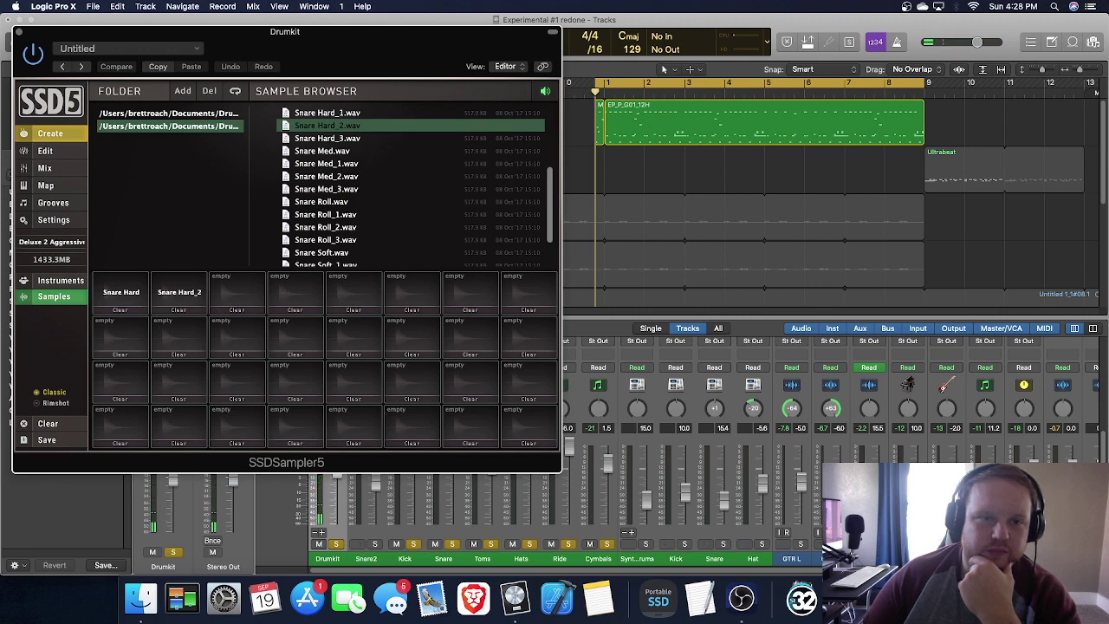
{"action": "left_click_drag", "start_coordinate": [338, 126], "coordinate": [182, 290]}
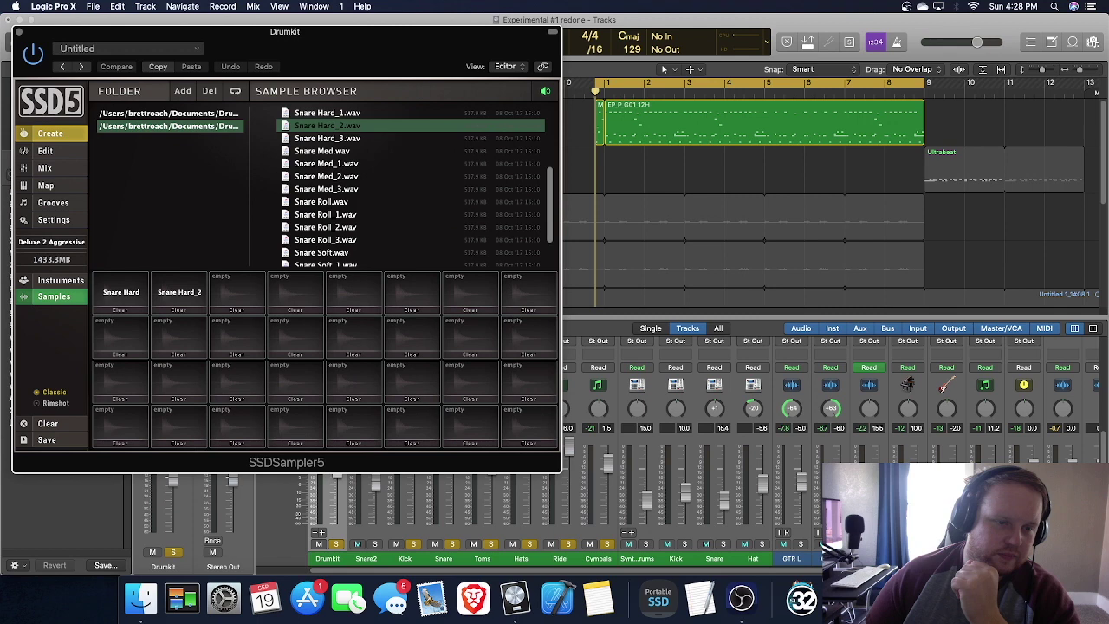
Clear the Snare Hard_2 sample from its slot, keeping Snare Hard loaded and selected
{"action": "left_click", "coordinate": [120, 292]}
{"action": "left_click", "coordinate": [179, 292]}
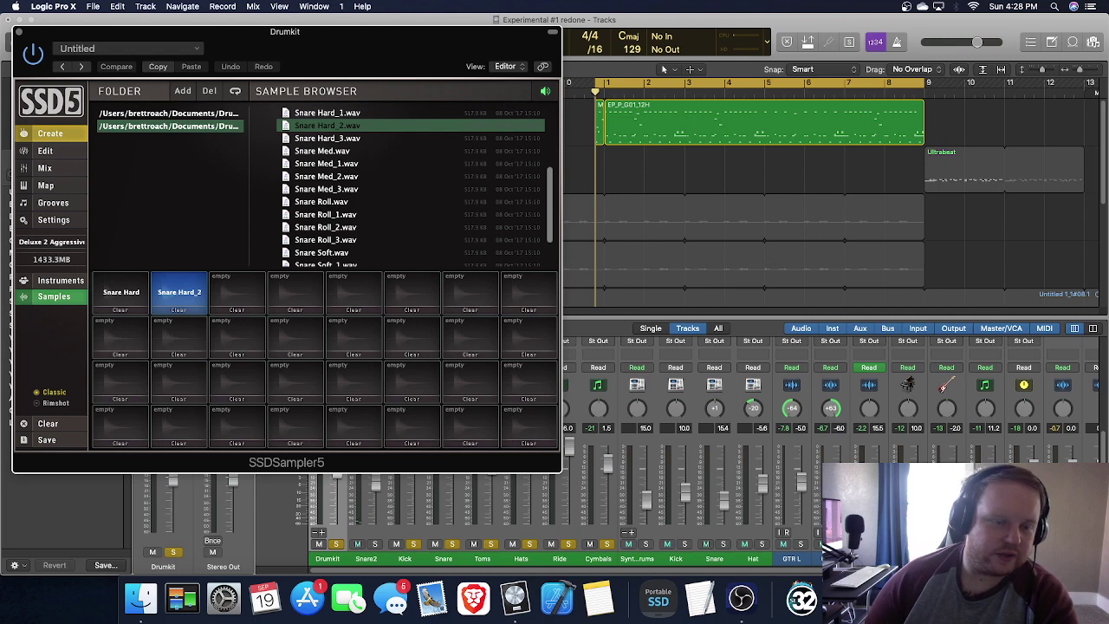
{"action": "left_click", "coordinate": [178, 310]}
{"action": "left_click", "coordinate": [167, 302]}
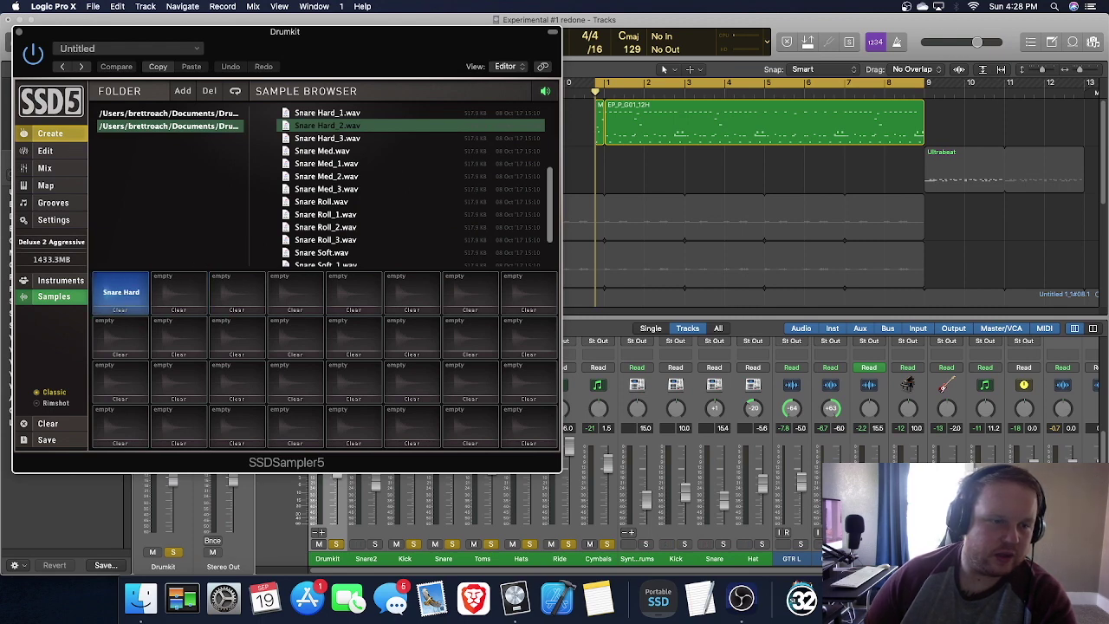
Show the edit settings of the Snare Hard sample and review its available articulation assignments
{"action": "left_click", "coordinate": [45, 151]}
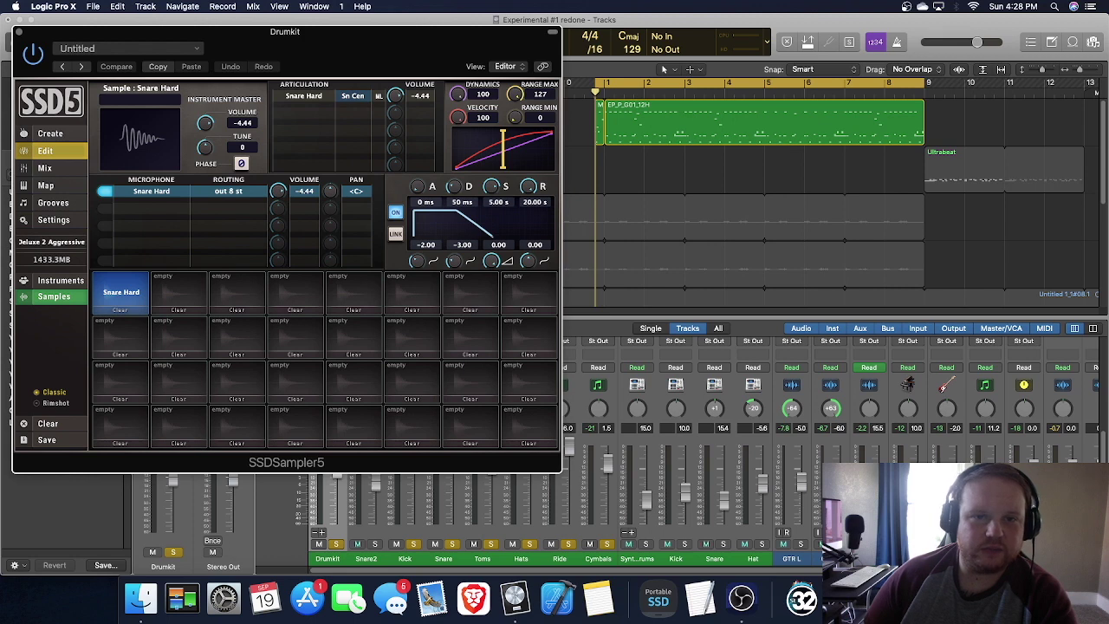
{"action": "left_click", "coordinate": [303, 95]}
{"action": "mouse_move", "coordinate": [299, 138]}
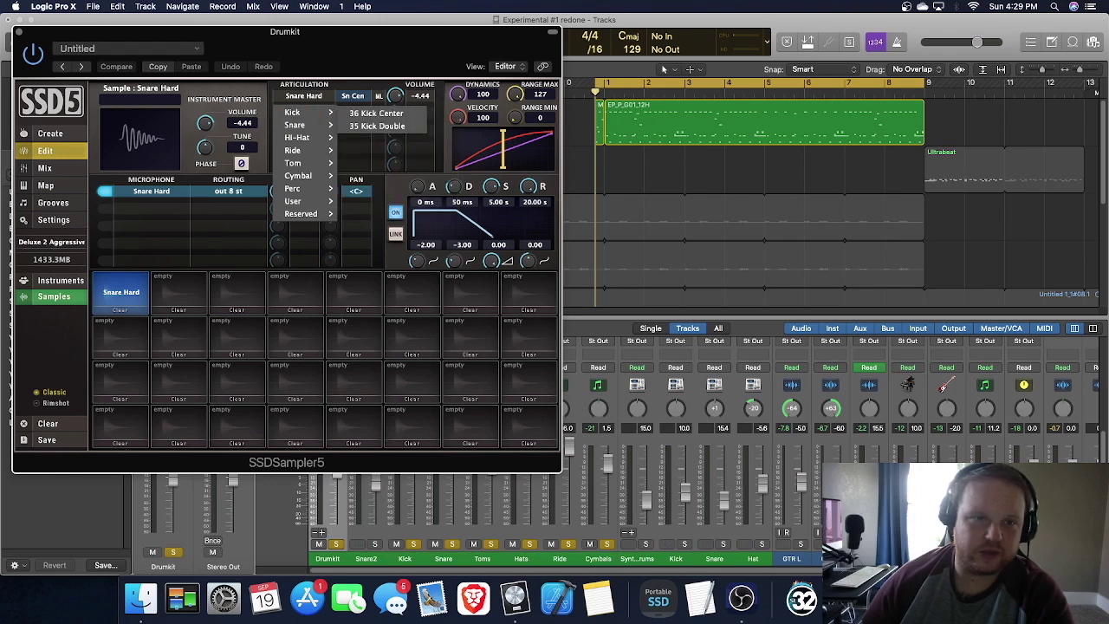
{"action": "left_click", "coordinate": [303, 96]}
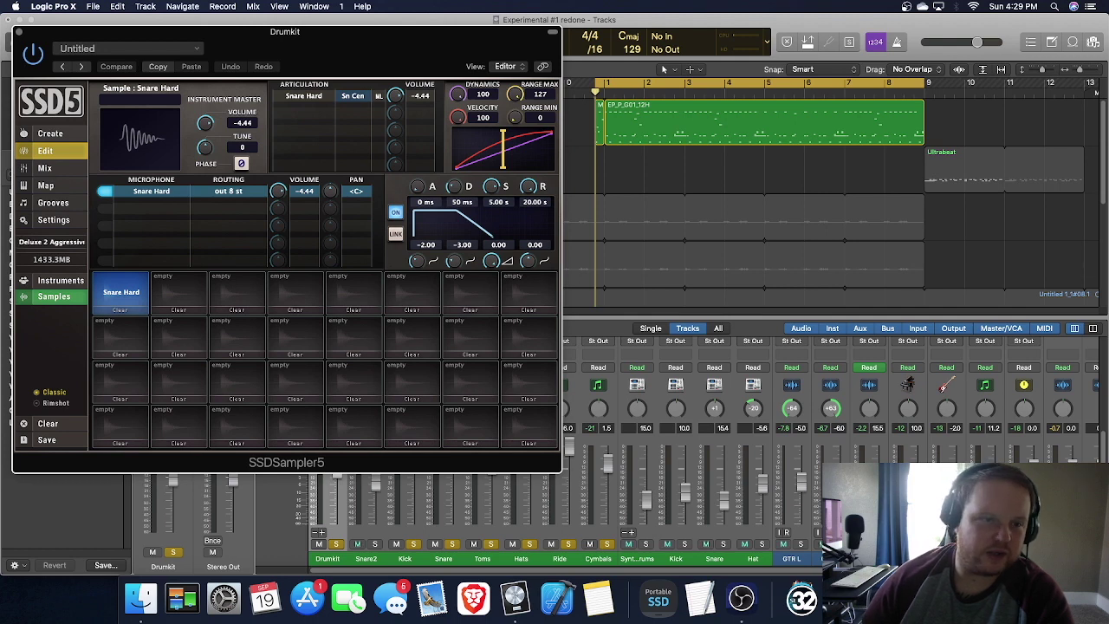
Show the sampler's mixer and check the output routing options of the Snare Hard channel
{"action": "left_click", "coordinate": [44, 167]}
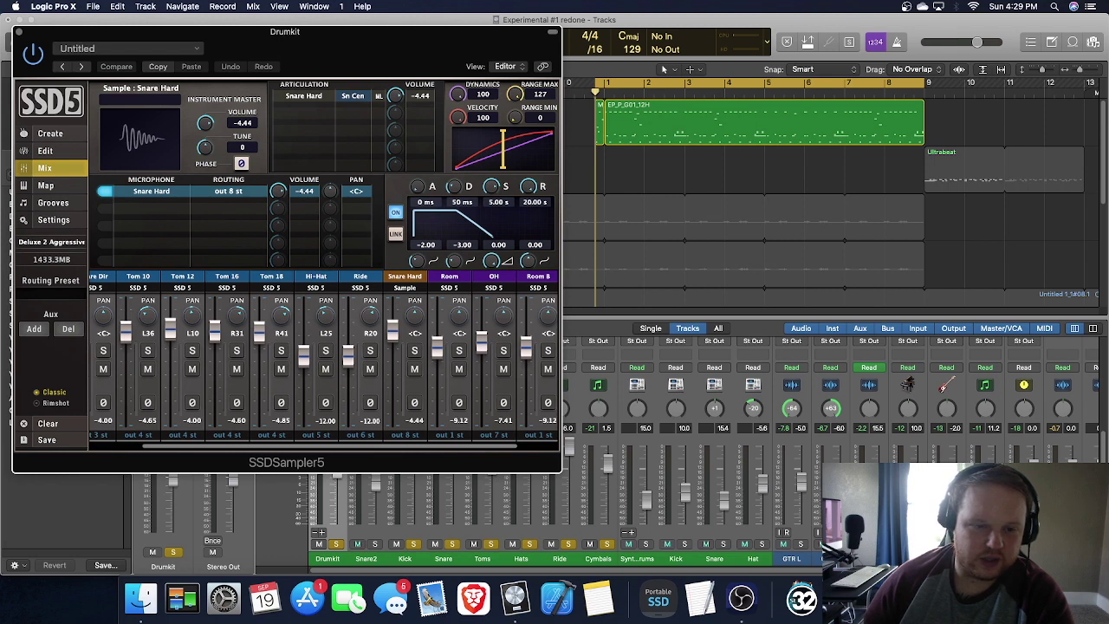
{"action": "left_click", "coordinate": [404, 434]}
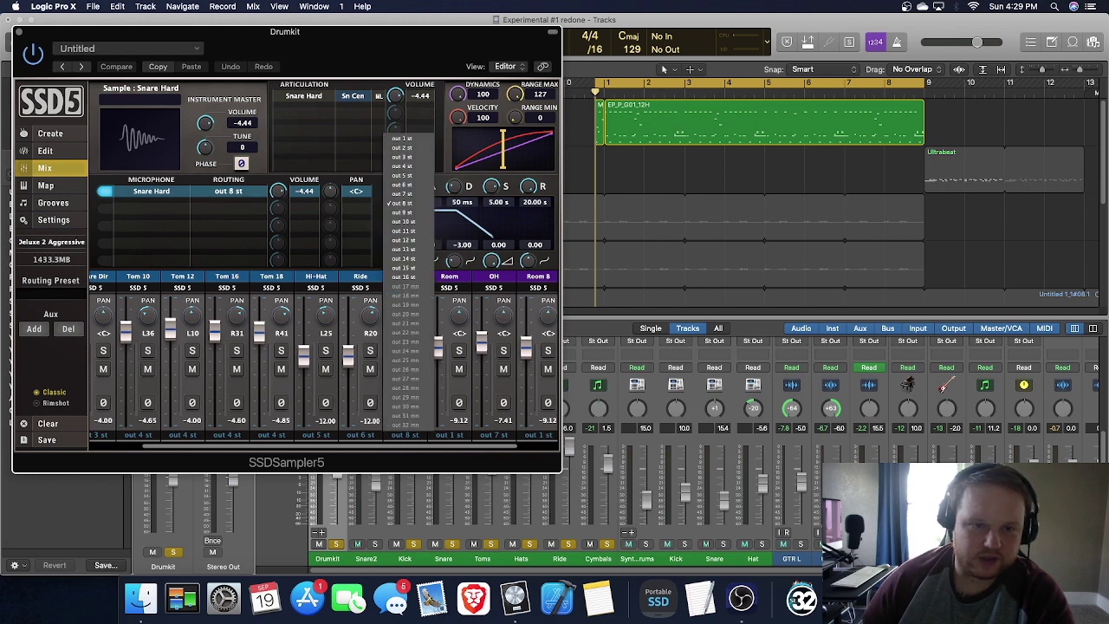
{"action": "left_click", "coordinate": [367, 416]}
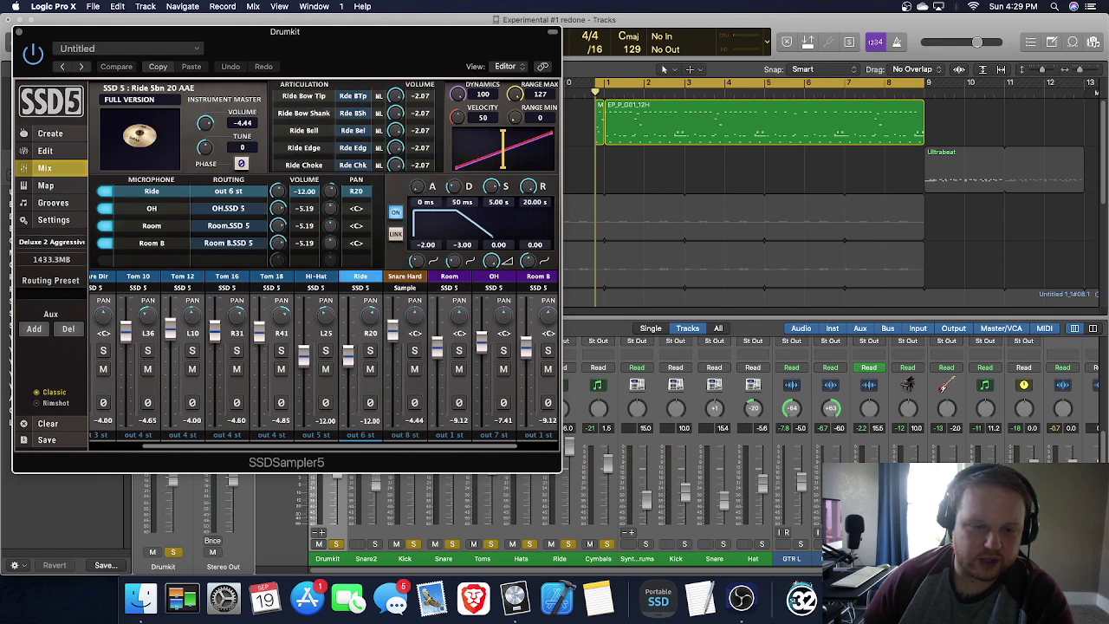
{"action": "left_click", "coordinate": [404, 434]}
{"action": "left_click", "coordinate": [405, 434]}
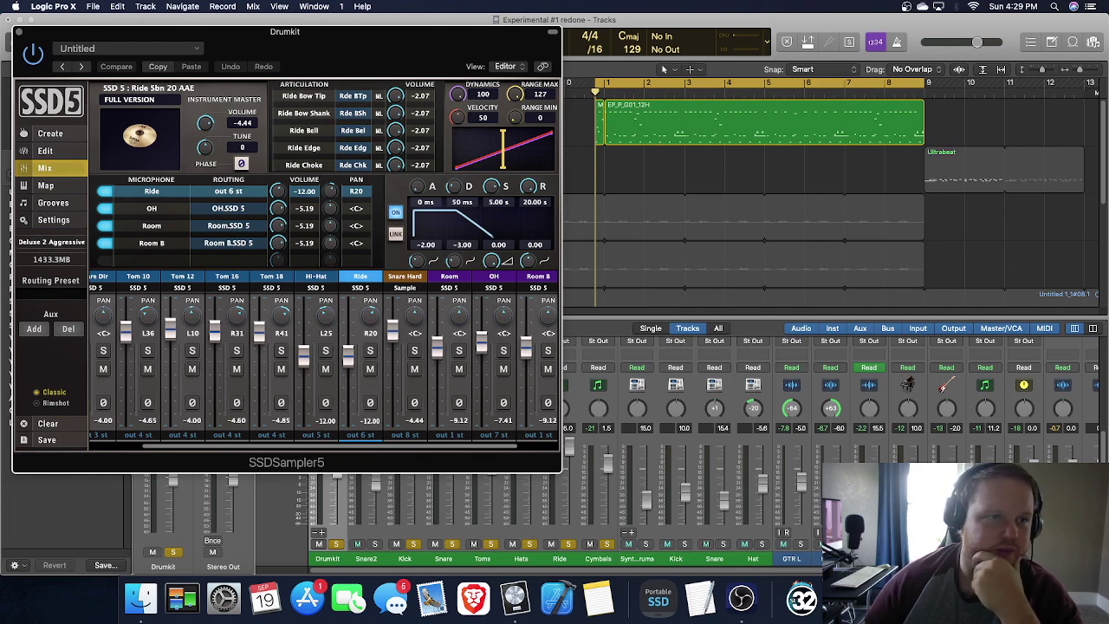
Close the sampler window, add Snare2 to the soloed kit channels, play back the full kit and stop
{"action": "key", "text": "super+w"}
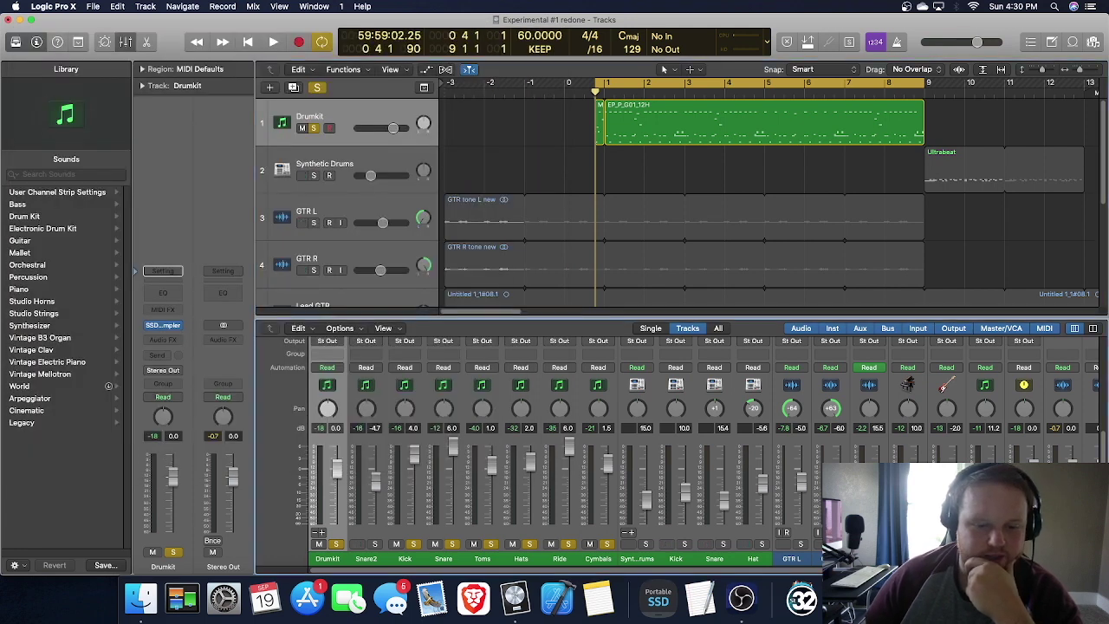
{"action": "key", "text": "space"}
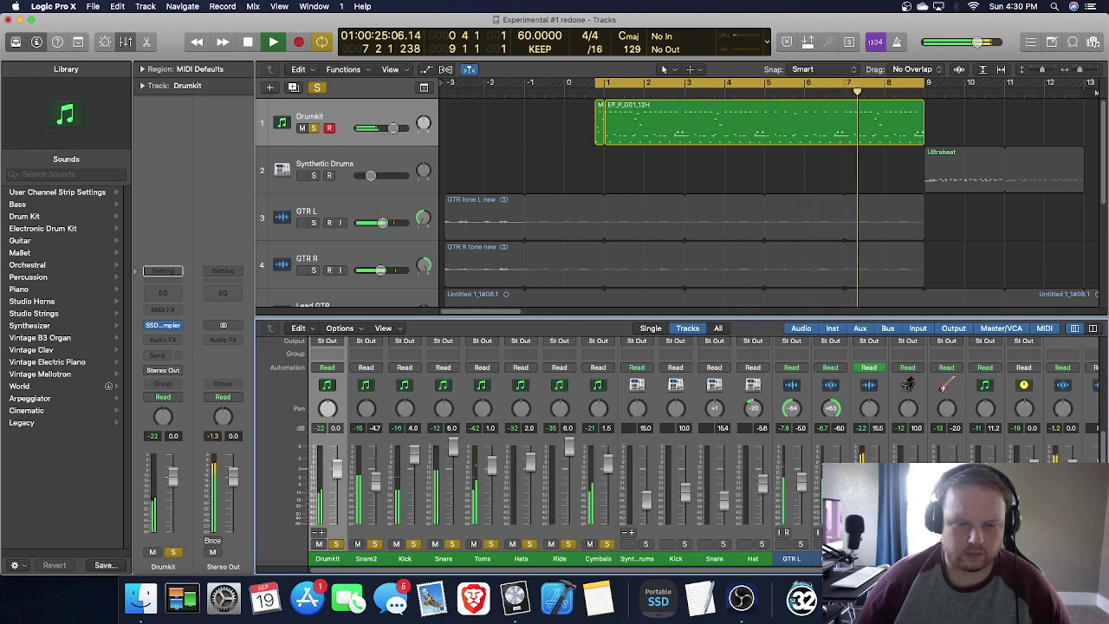
{"action": "key", "text": "space"}
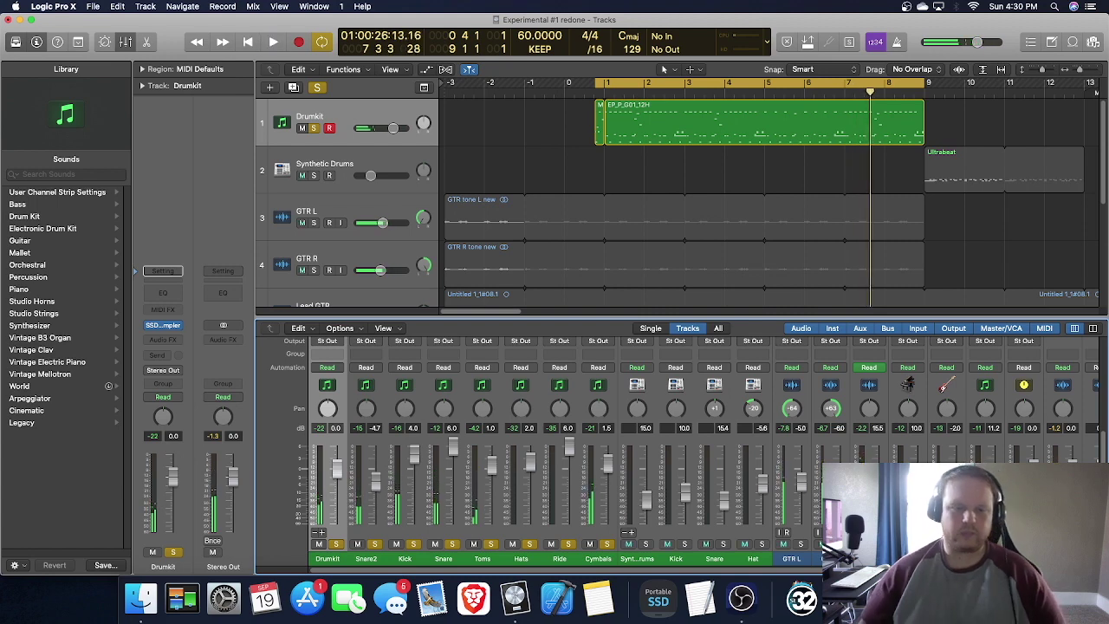